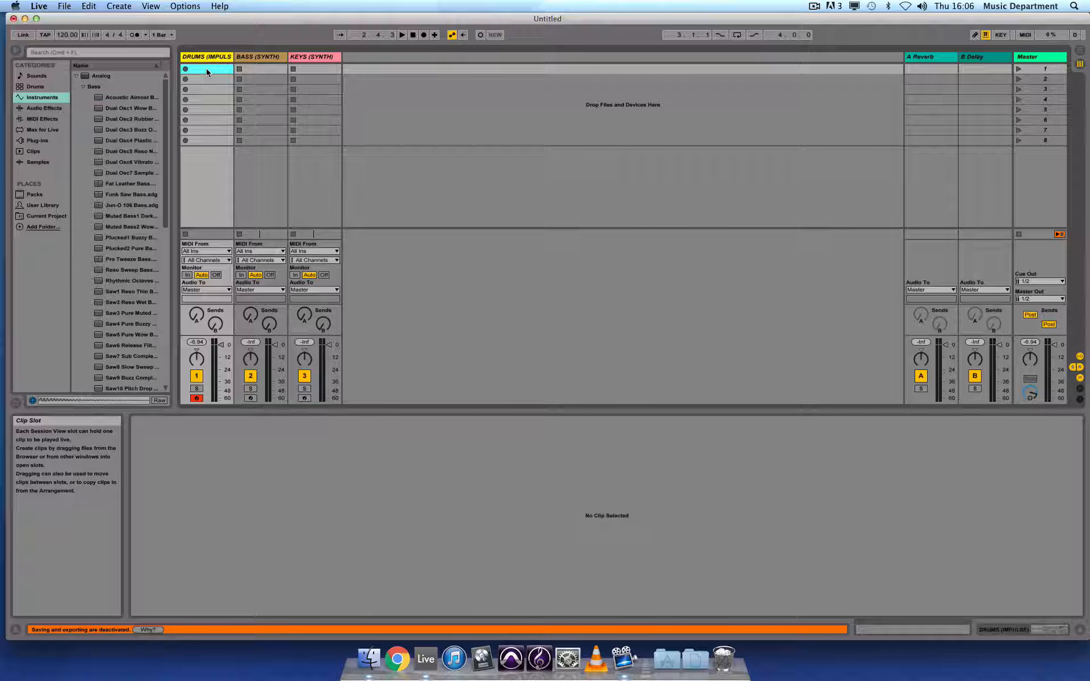
# Create an empty MIDI clip in the first clip slot of the Drums track.
pyautogui.doubleClick(206, 68)
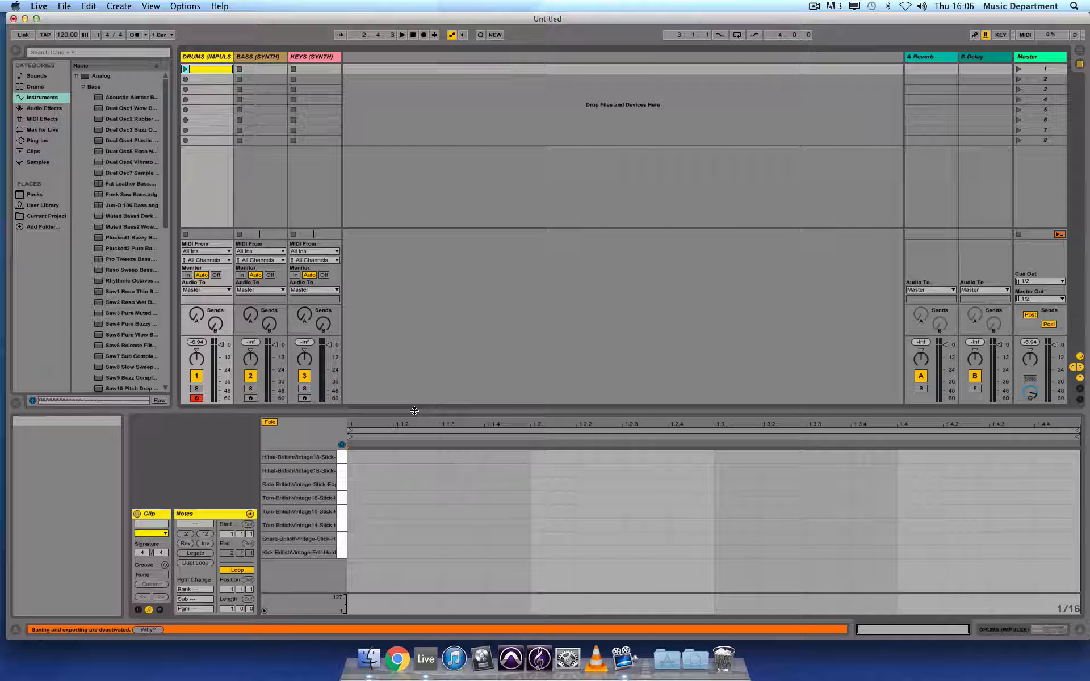
pyautogui.moveTo(414, 411); pyautogui.dragTo(420, 207)
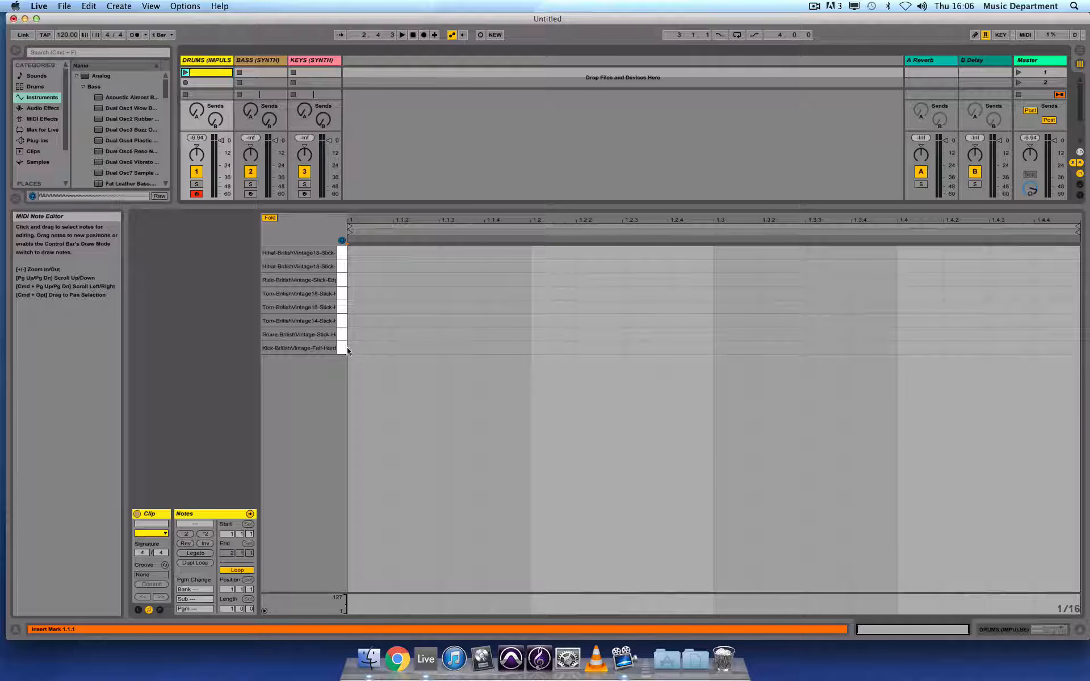
# Audition the drum sounds and place kicks on beats 1 and 3 and snares on beats 2 and 4.
pyautogui.click(340, 309)
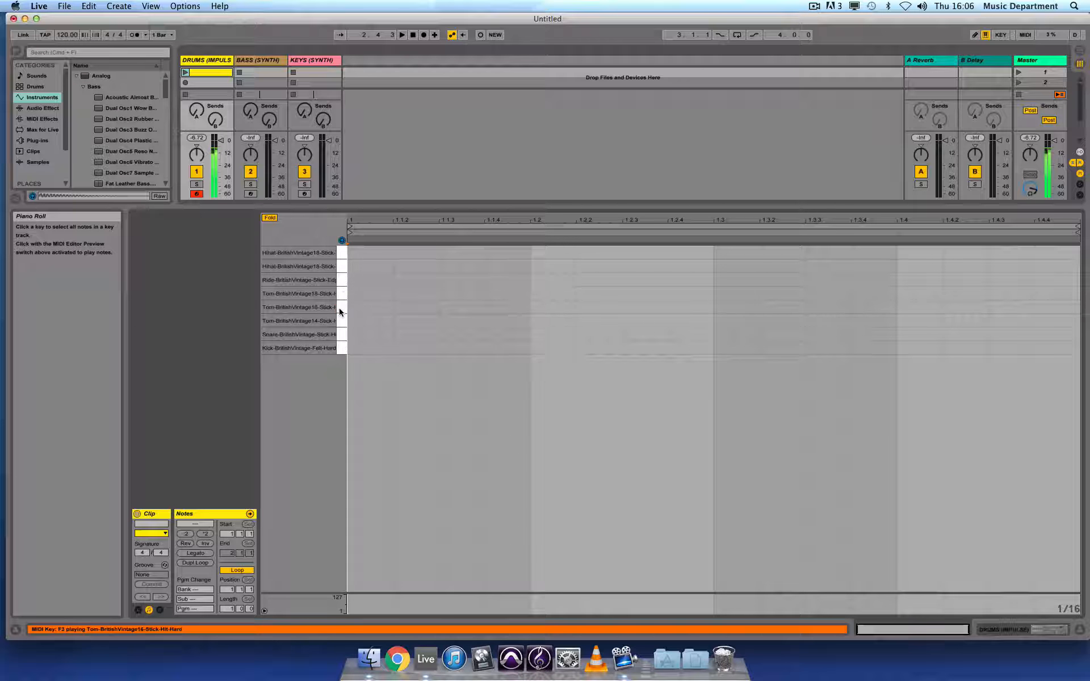
pyautogui.click(341, 295)
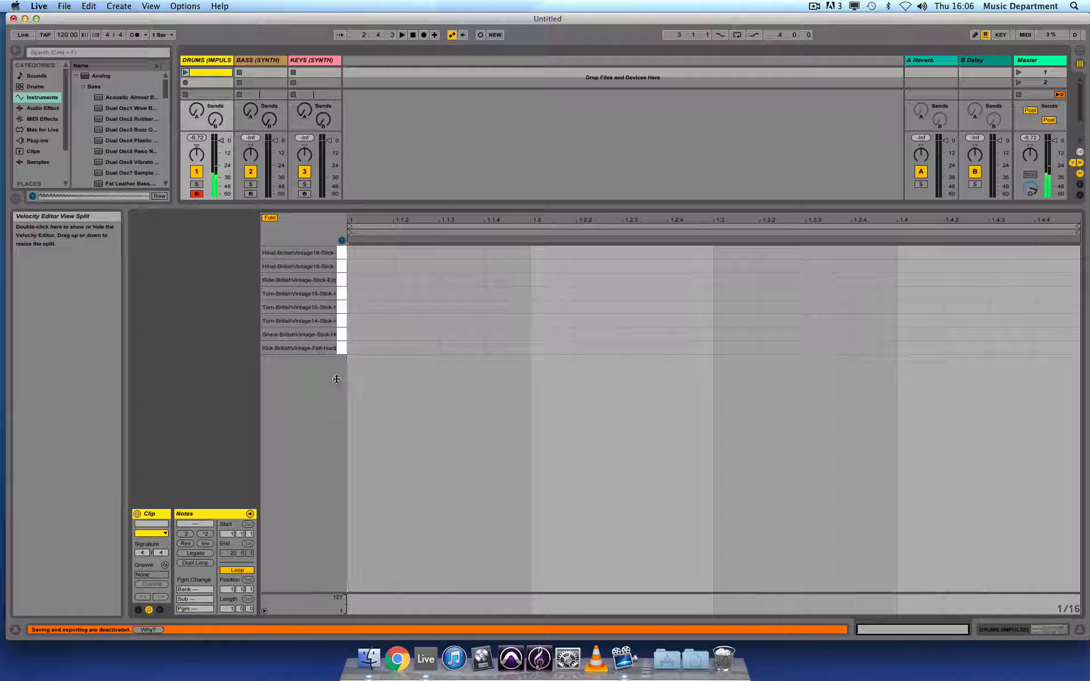
pyautogui.doubleClick(376, 348)
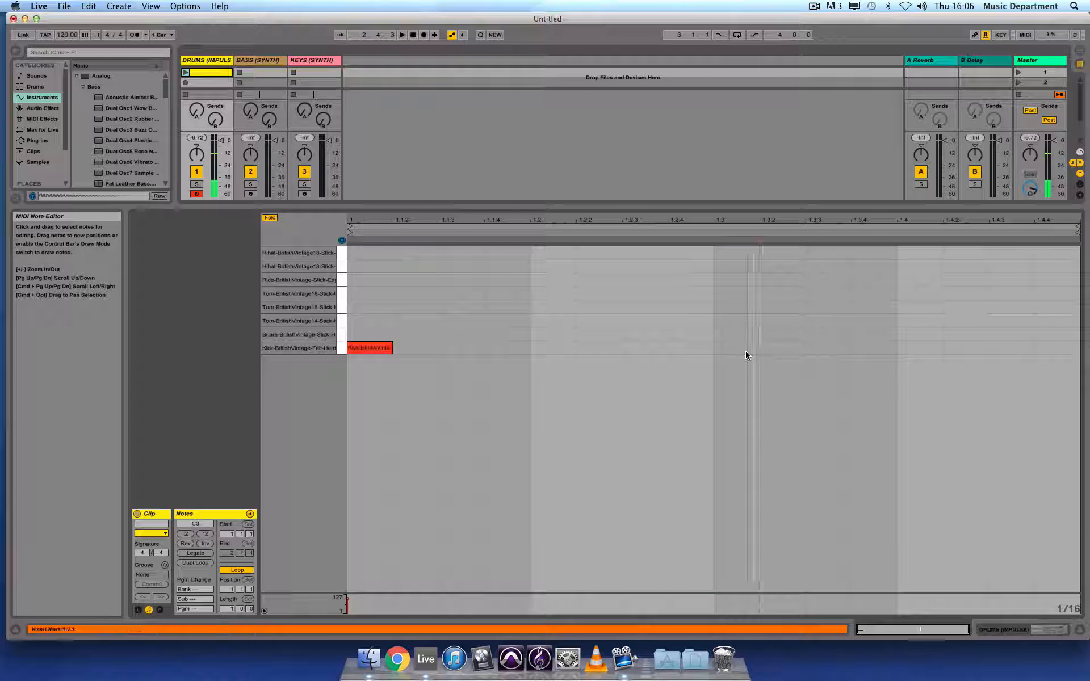
pyautogui.doubleClick(744, 348)
pyautogui.doubleClick(558, 334)
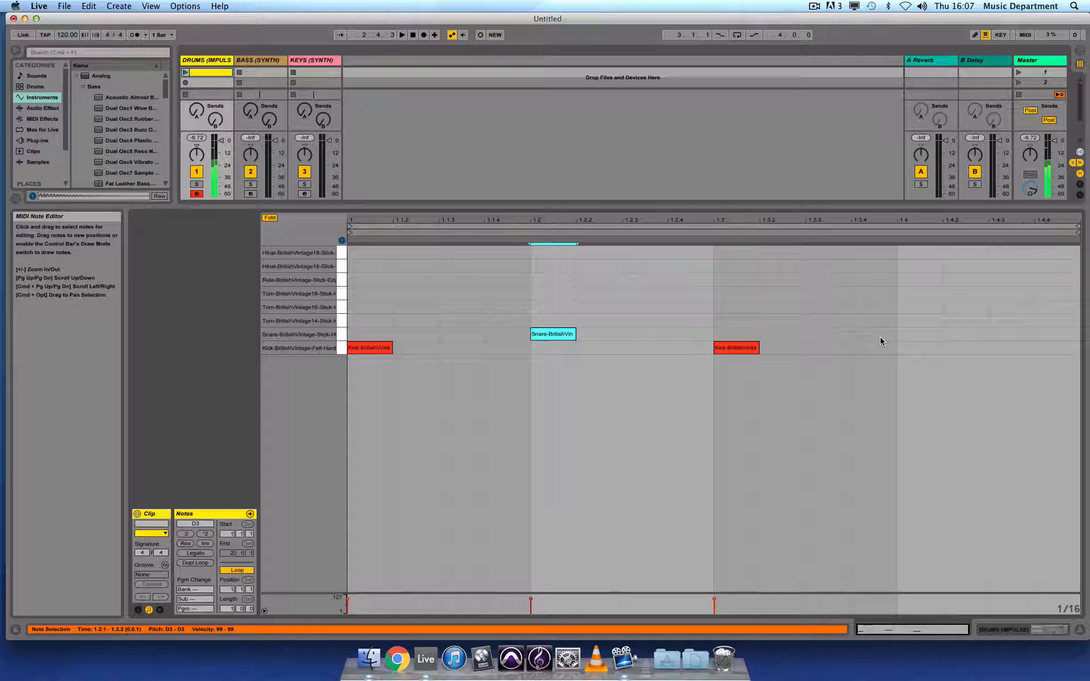
pyautogui.doubleClick(911, 333)
# Add hi-hat notes on the off-beat of each beat, using the top hi-hat sound for the last one.
pyautogui.doubleClick(460, 267)
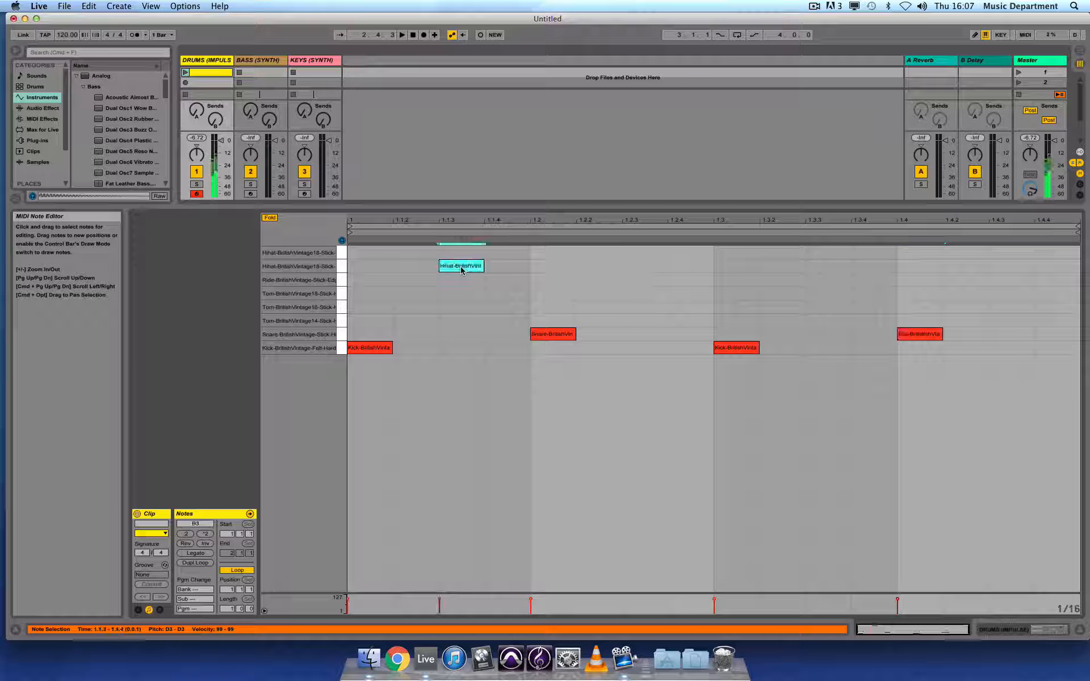
pyautogui.doubleClick(644, 267)
pyautogui.doubleClick(832, 267)
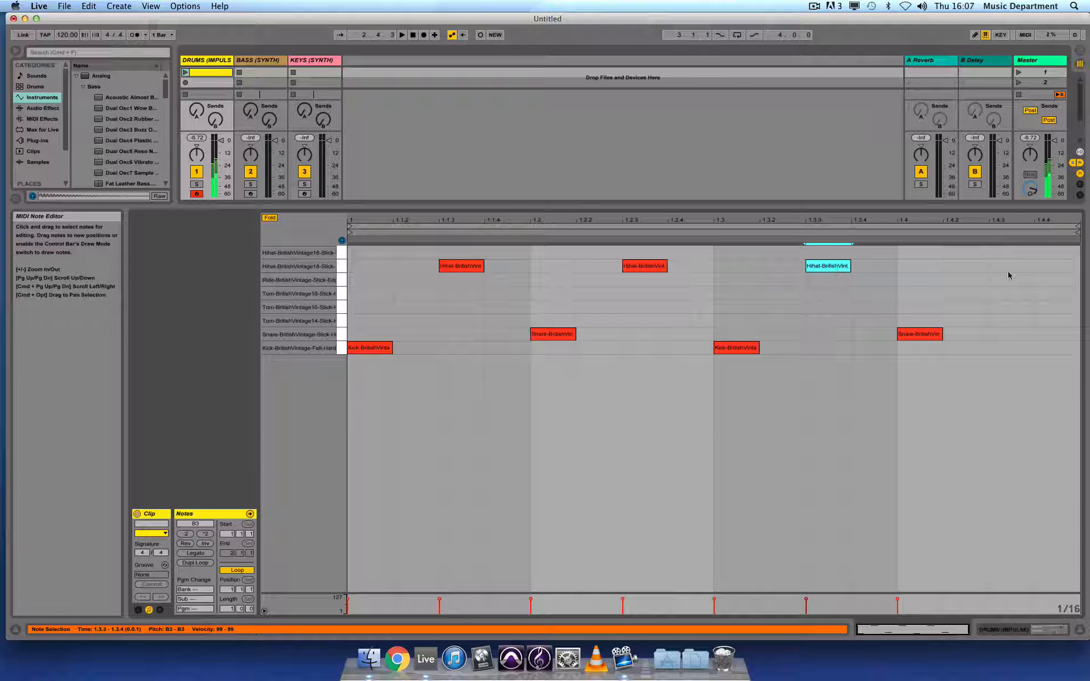
pyautogui.doubleClick(1002, 252)
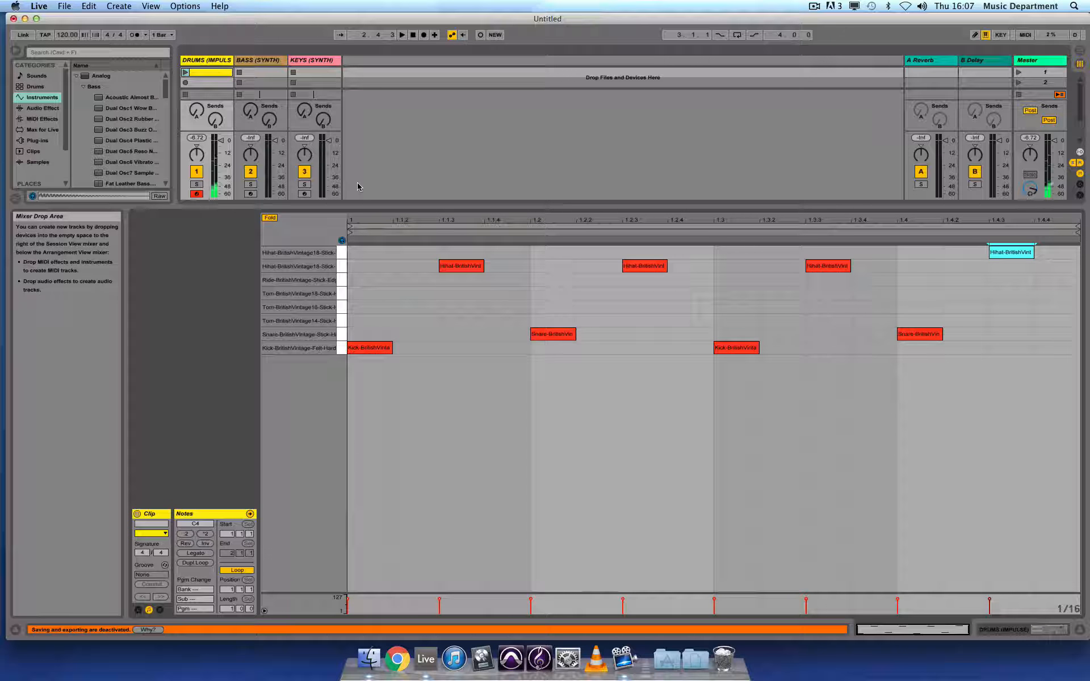
# Launch the drum clip to hear the beat, then stop it.
pyautogui.click(185, 73)
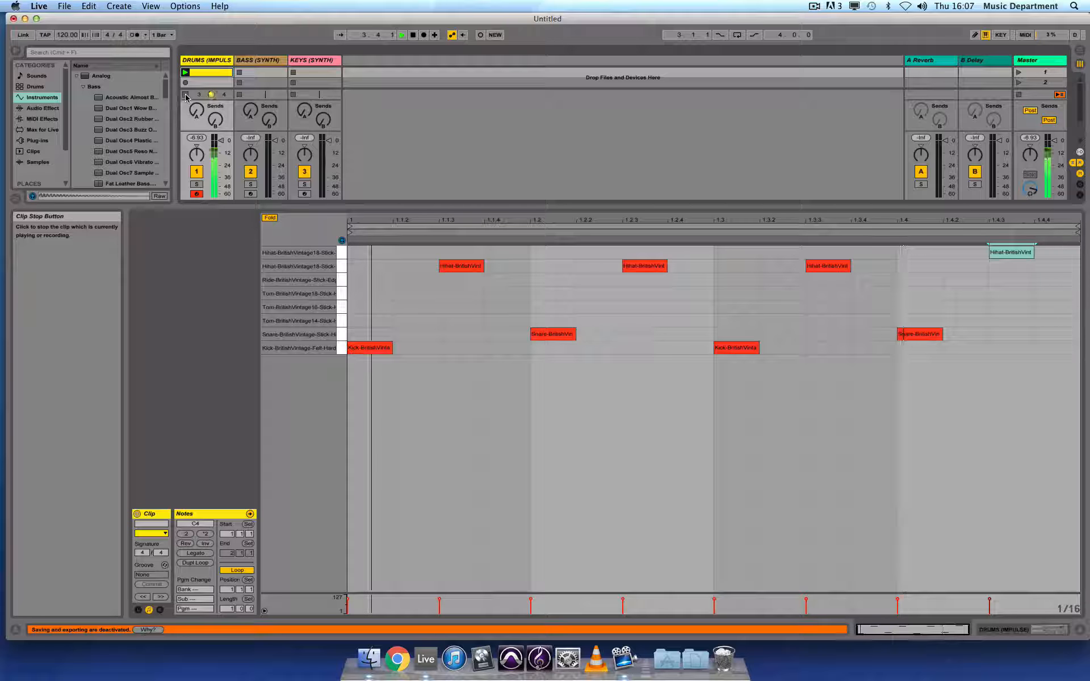
pyautogui.click(186, 95)
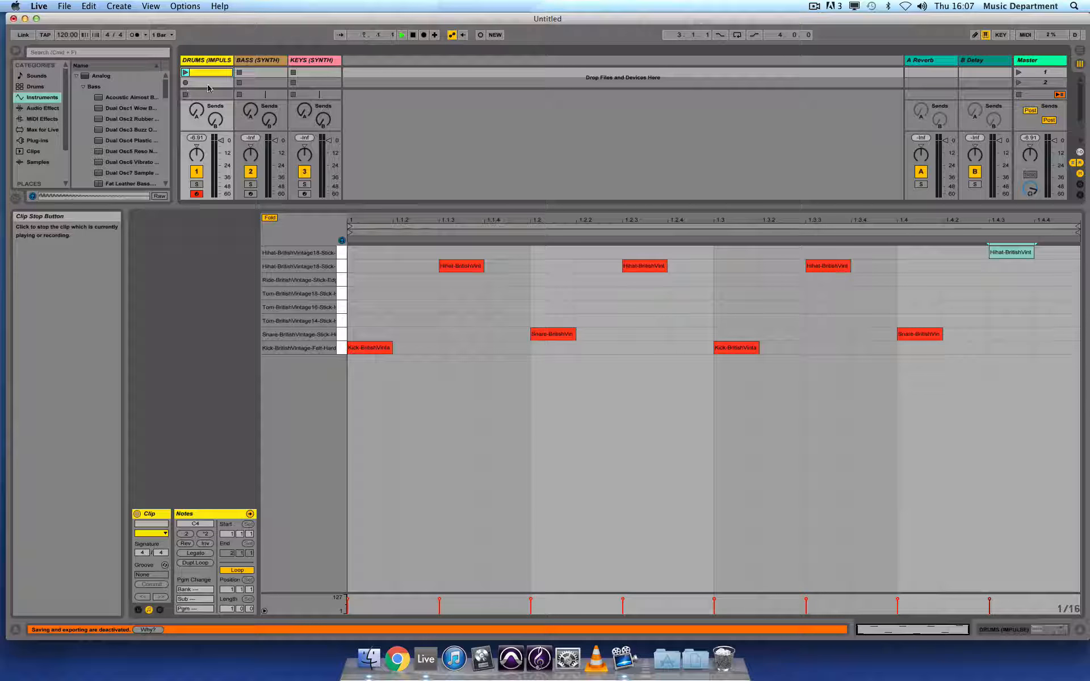
pyautogui.moveTo(352, 205); pyautogui.dragTo(352, 369)
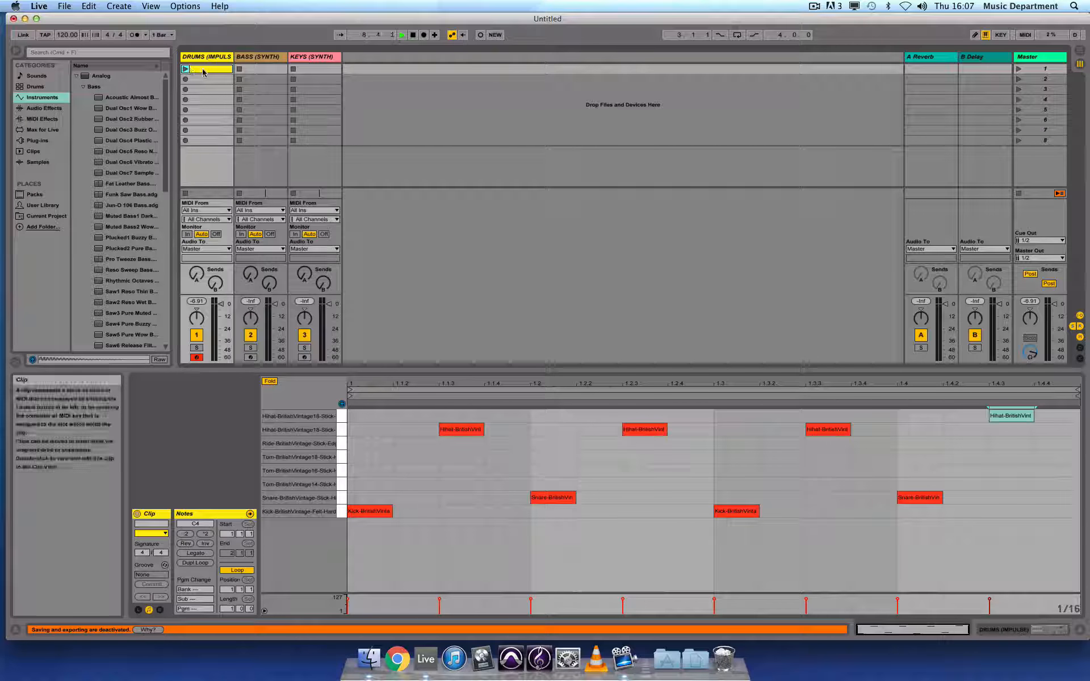
# Create an empty MIDI clip in the first clip slot of the Bass track.
pyautogui.click(262, 71)
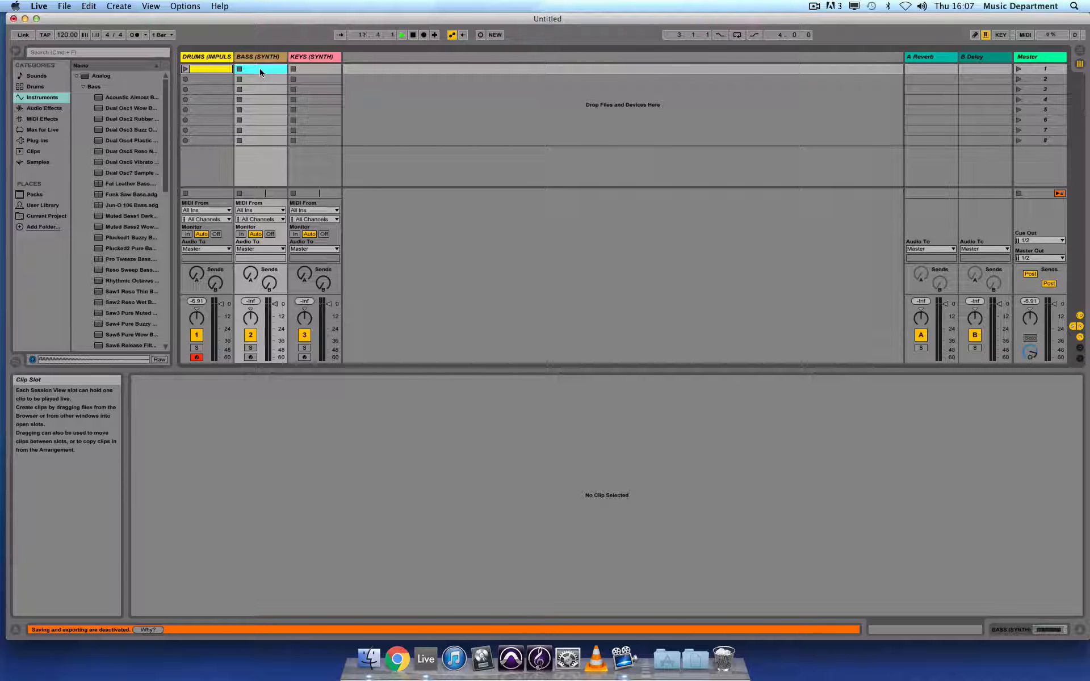
pyautogui.doubleClick(260, 69)
pyautogui.moveTo(406, 371); pyautogui.dragTo(407, 198)
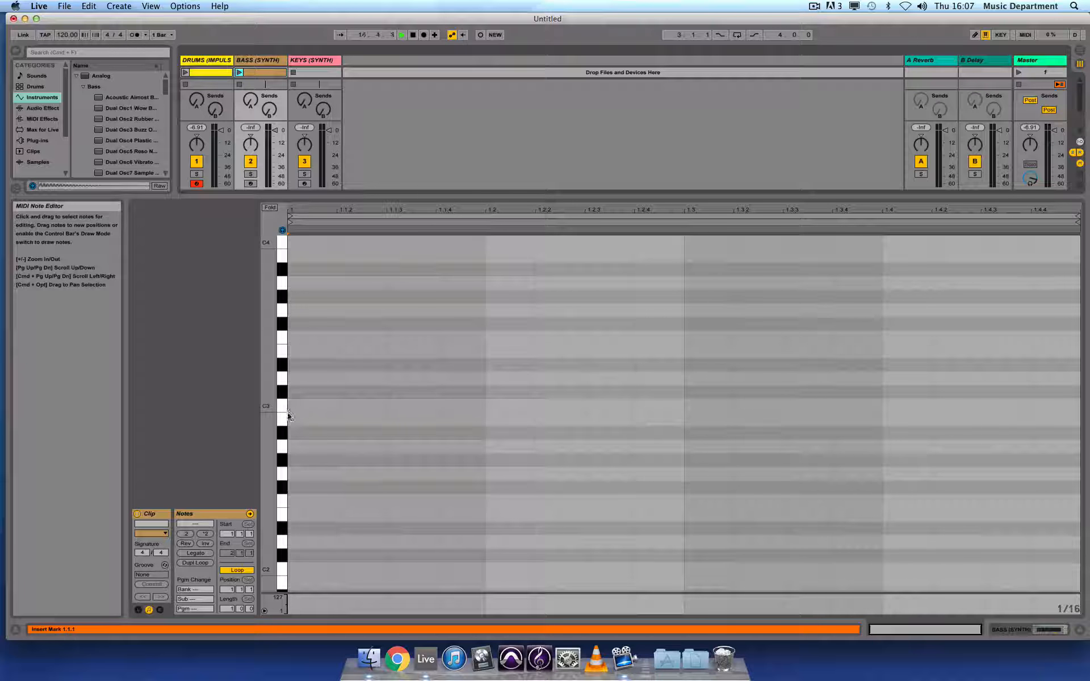
# Audition low bass keys and enter the first beat of the bass line as sixteenths: C1, C1, D1, C1.
pyautogui.click(281, 569)
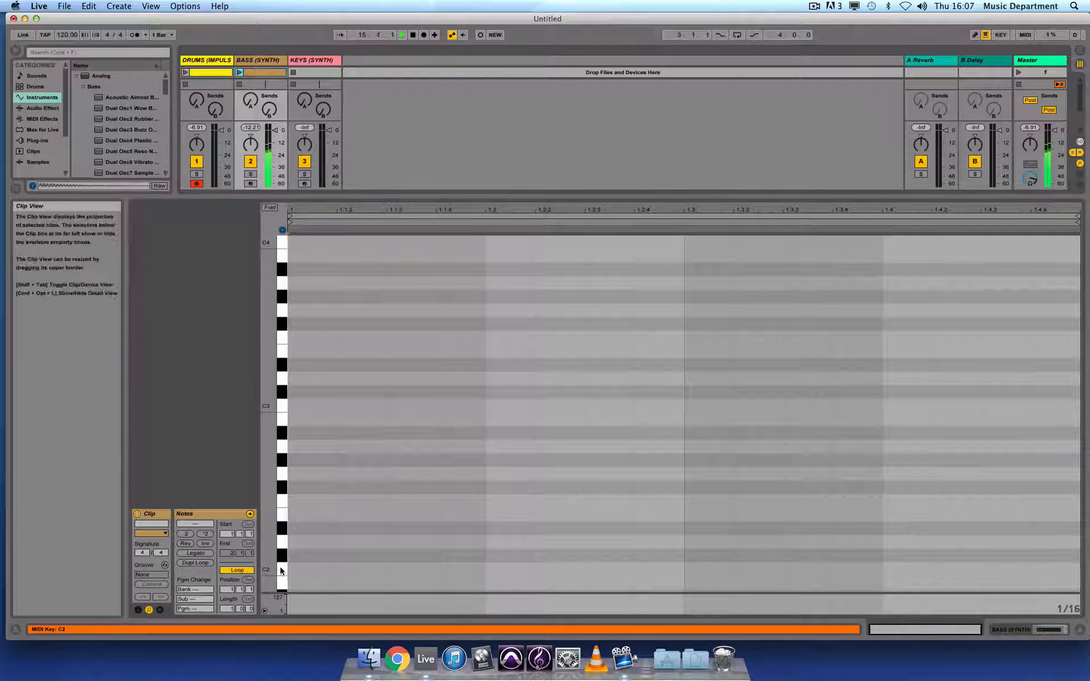
pyautogui.scroll(-2, 283, 564)
pyautogui.scroll(-12, 282, 564)
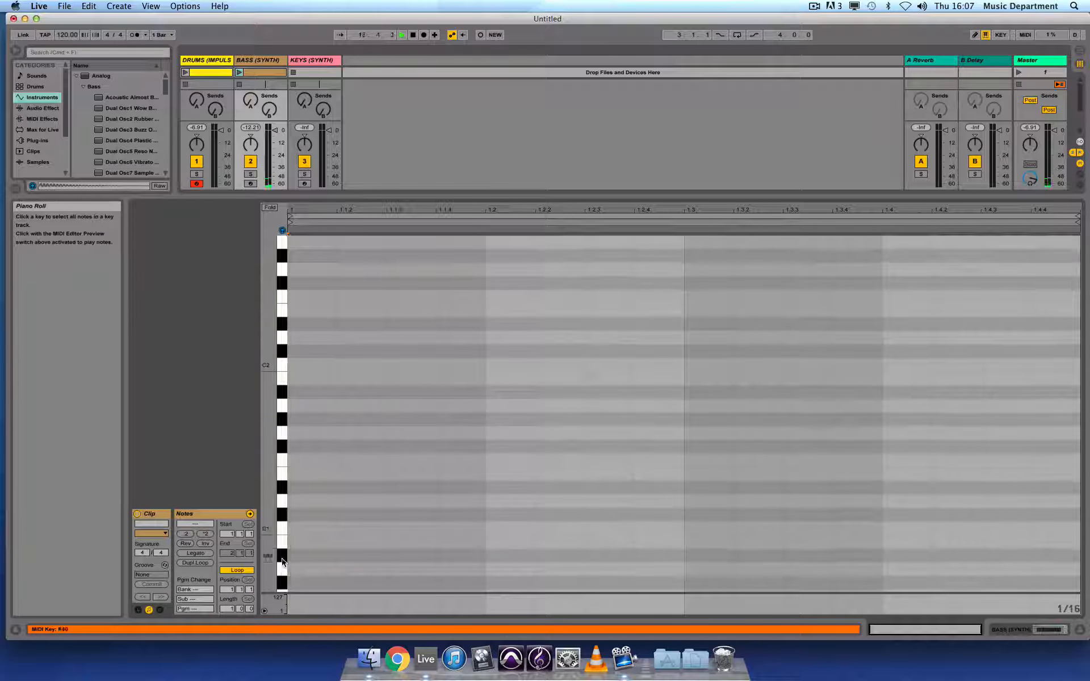
pyautogui.click(281, 395)
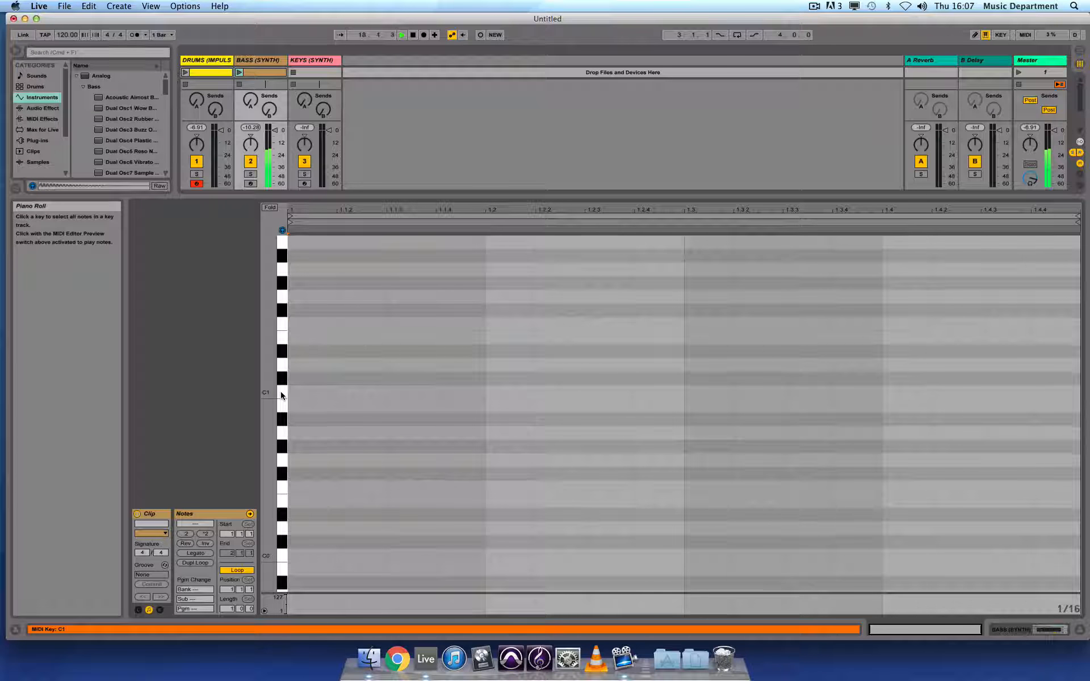
pyautogui.scroll(2, 308, 417)
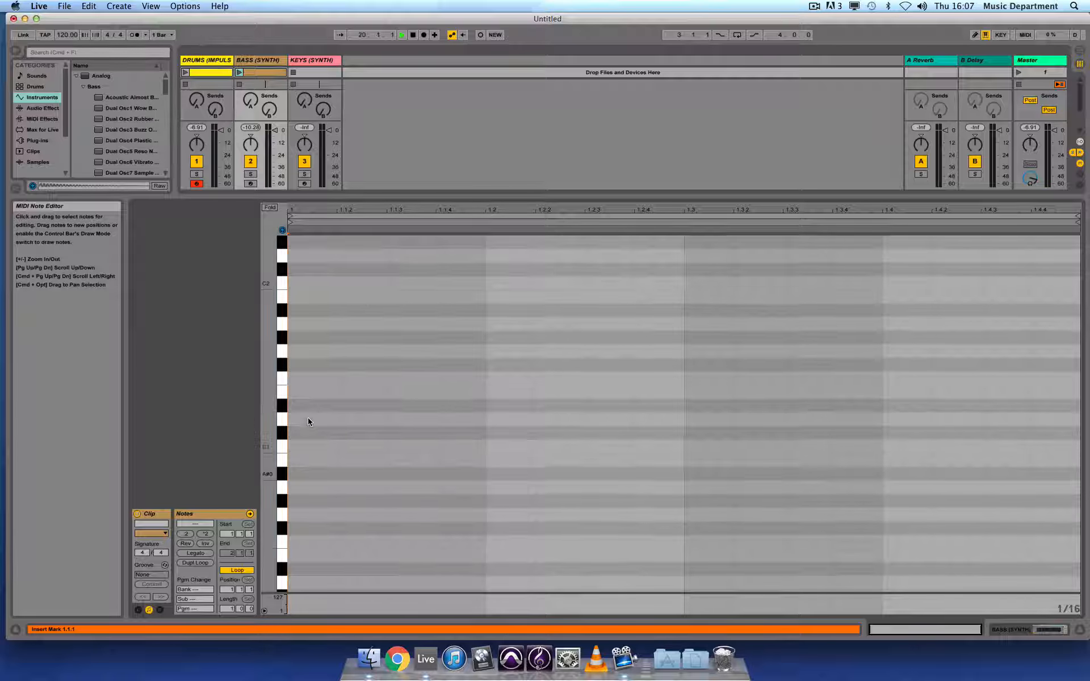
pyautogui.doubleClick(303, 448)
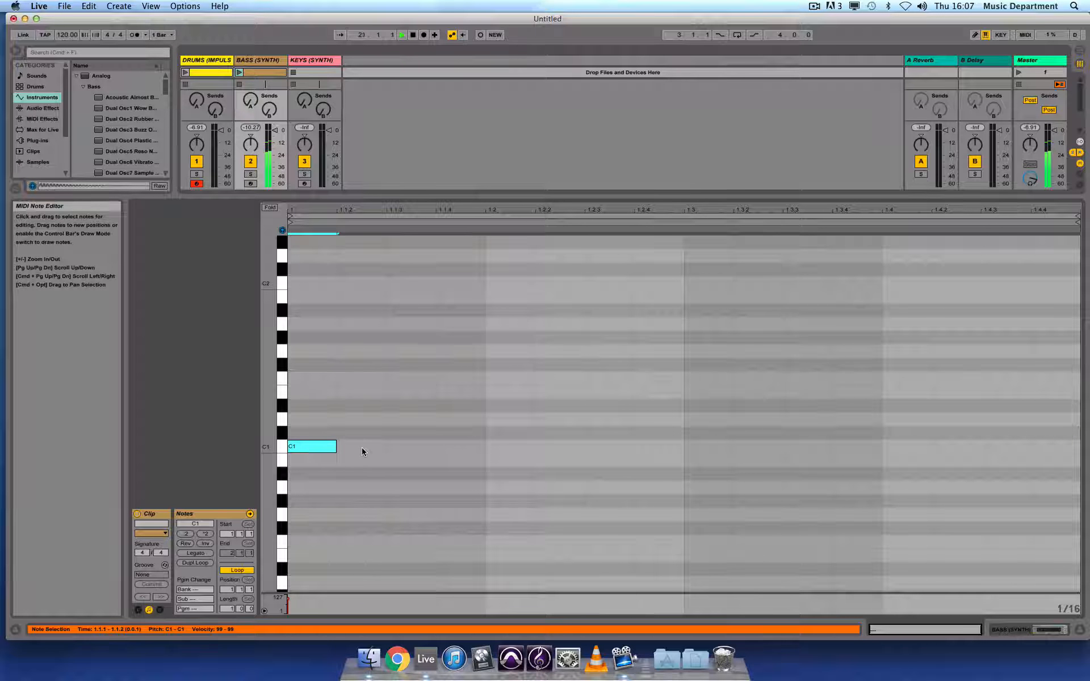
pyautogui.doubleClick(362, 448)
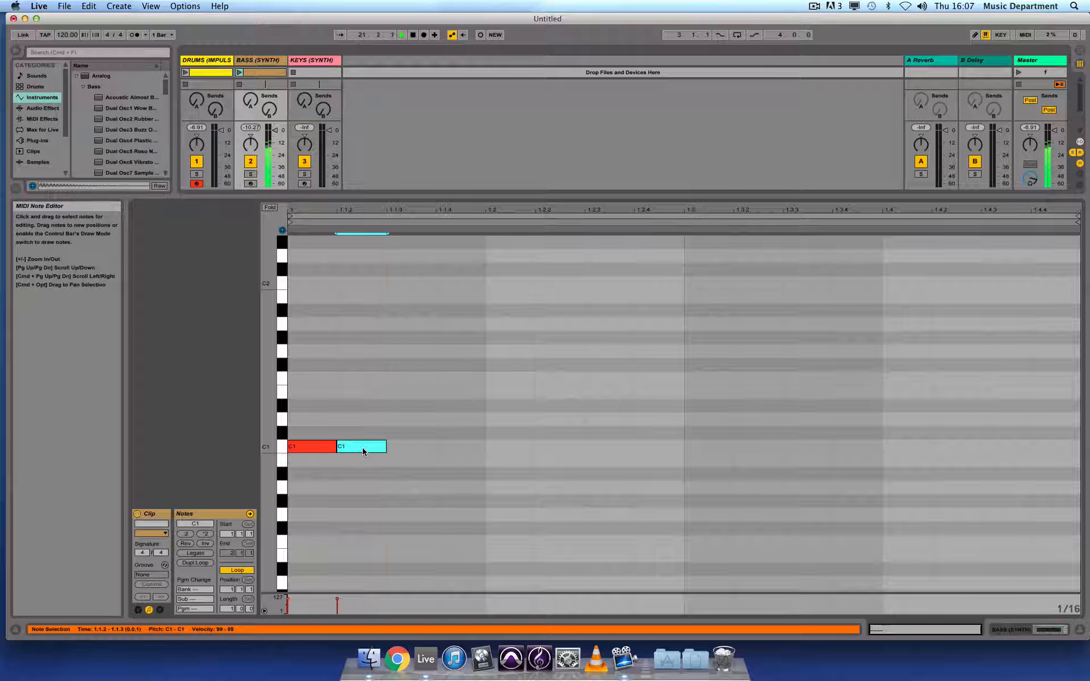
pyautogui.doubleClick(404, 420)
pyautogui.doubleClick(454, 449)
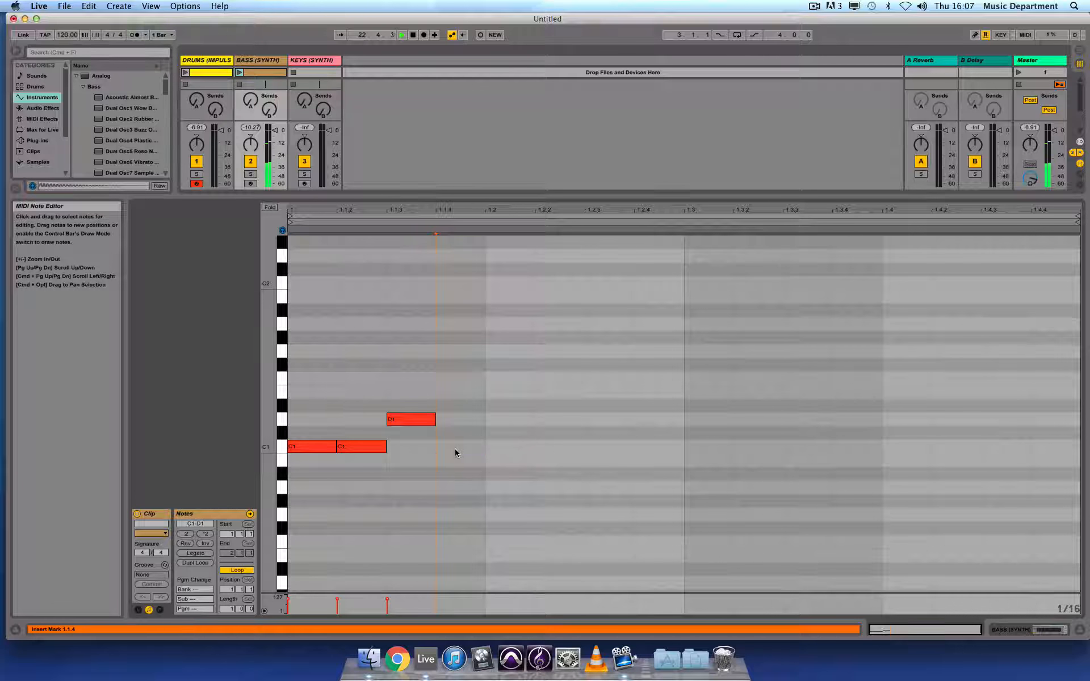
# Enter the second beat of the bass line as sixteenths: C1, D#1, C1, C1.
pyautogui.doubleClick(506, 450)
pyautogui.doubleClick(552, 405)
pyautogui.click(601, 447)
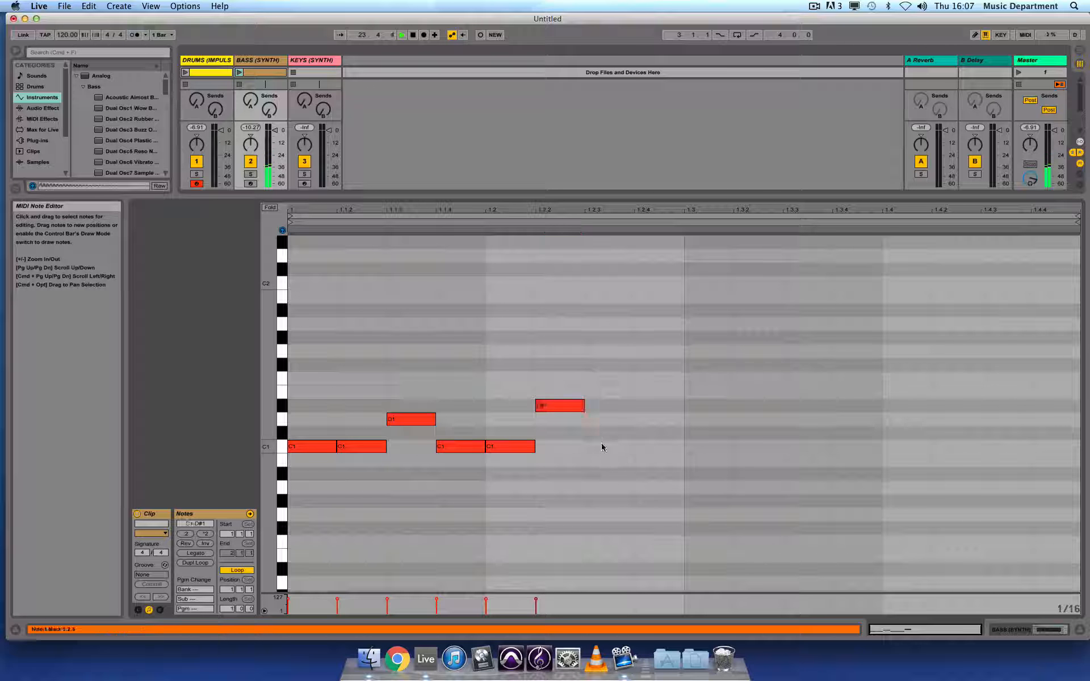
pyautogui.doubleClick(601, 447)
pyautogui.doubleClick(650, 448)
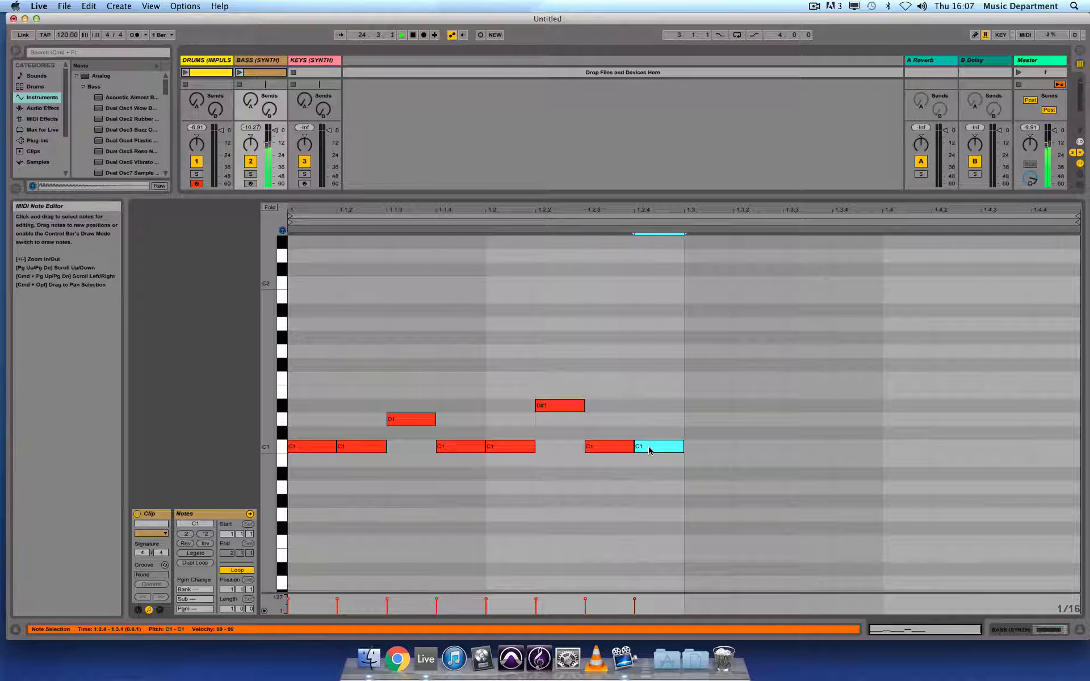
# Enter the third beat of the bass line as sixteenths: F1, C1, C1, G1.
pyautogui.doubleClick(704, 377)
pyautogui.doubleClick(748, 446)
pyautogui.doubleClick(809, 447)
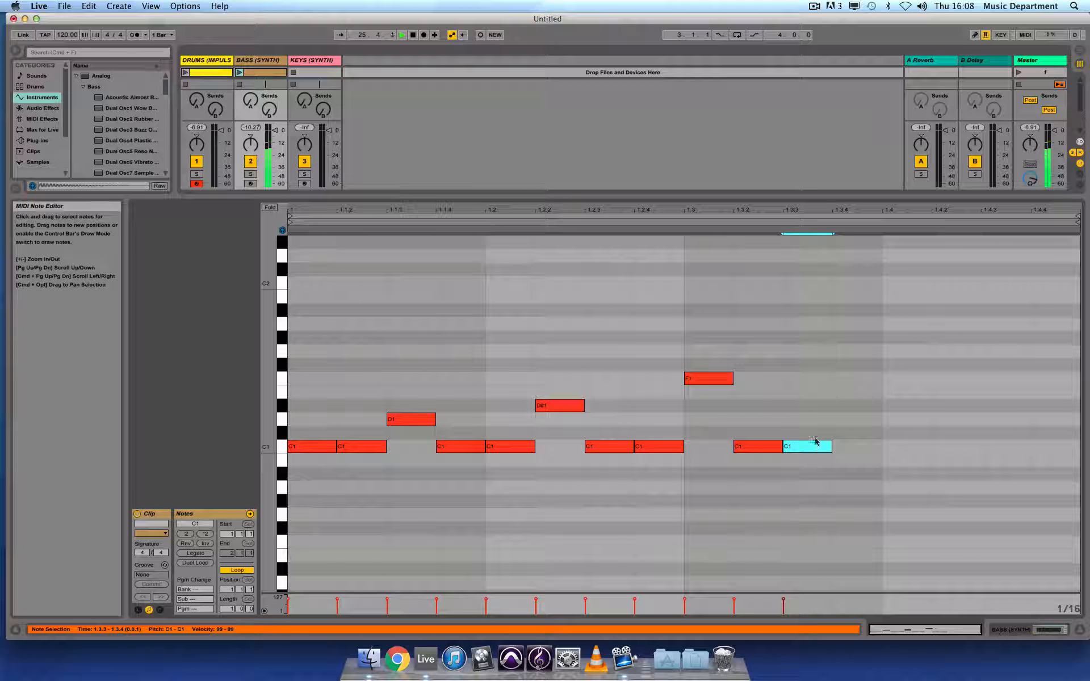
pyautogui.doubleClick(848, 353)
# Enter the fourth beat of the bass line as sixteenths: C1, C1, G#1, C1.
pyautogui.doubleClick(903, 446)
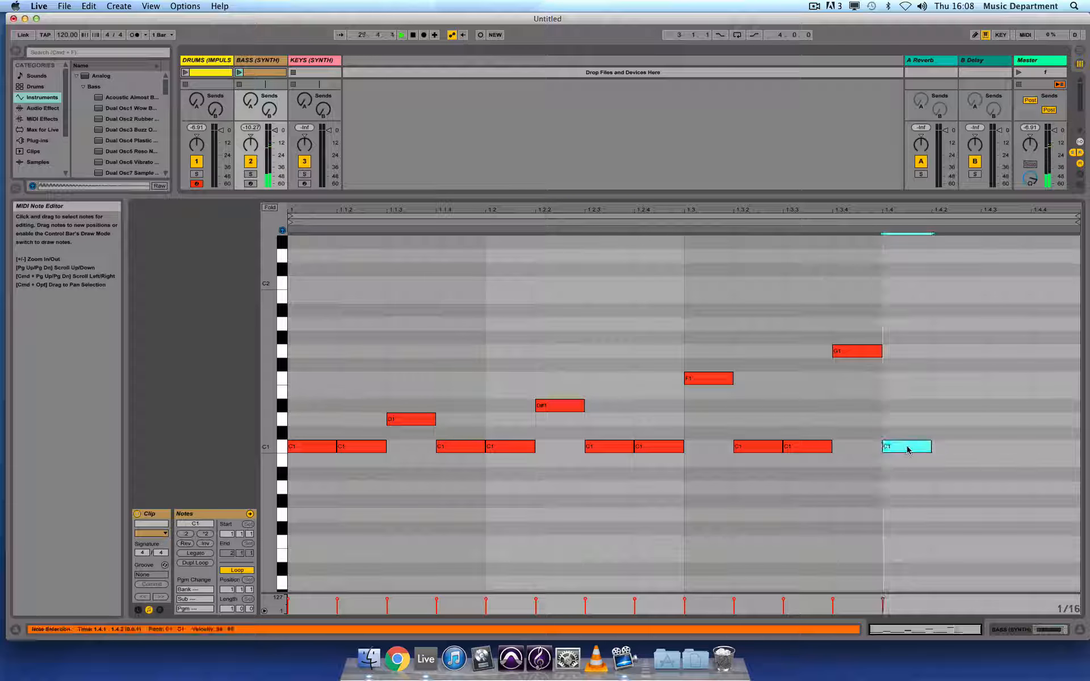
pyautogui.doubleClick(953, 447)
pyautogui.doubleClick(1002, 338)
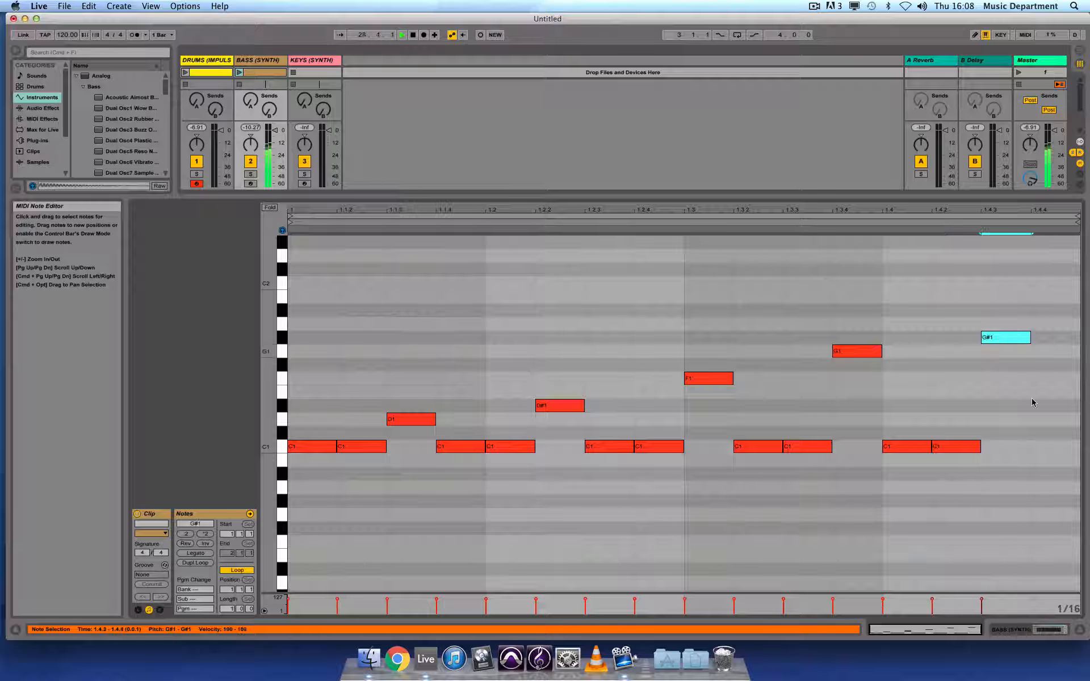
pyautogui.doubleClick(1049, 447)
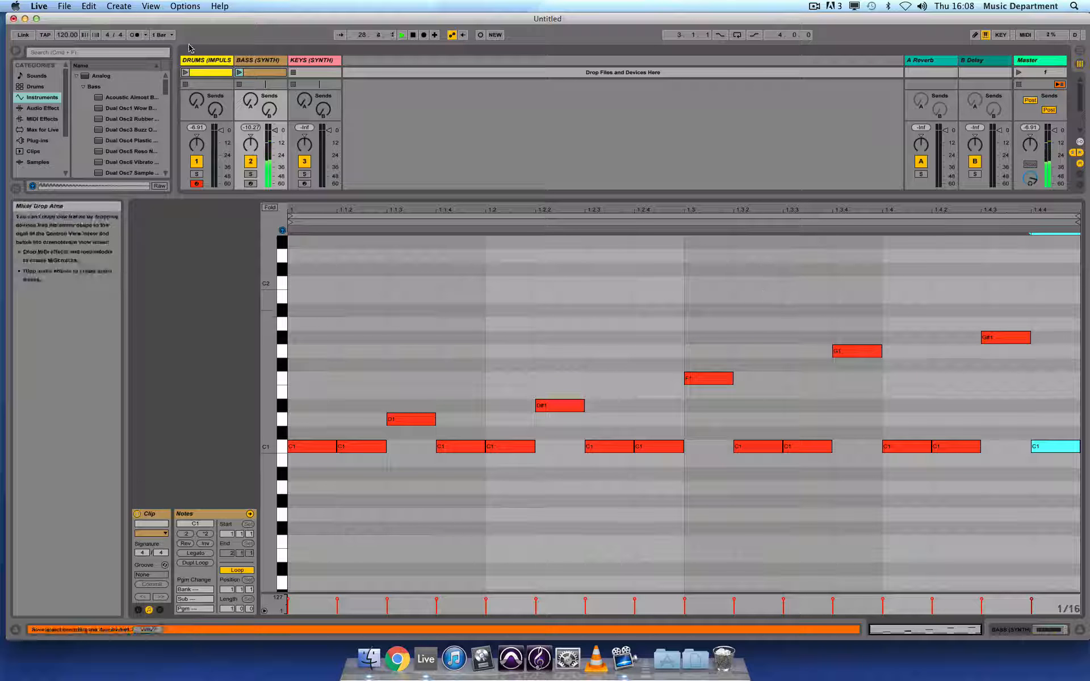
# Launch the bass clip together with the drum clip to hear them, then stop the drums.
pyautogui.click(240, 73)
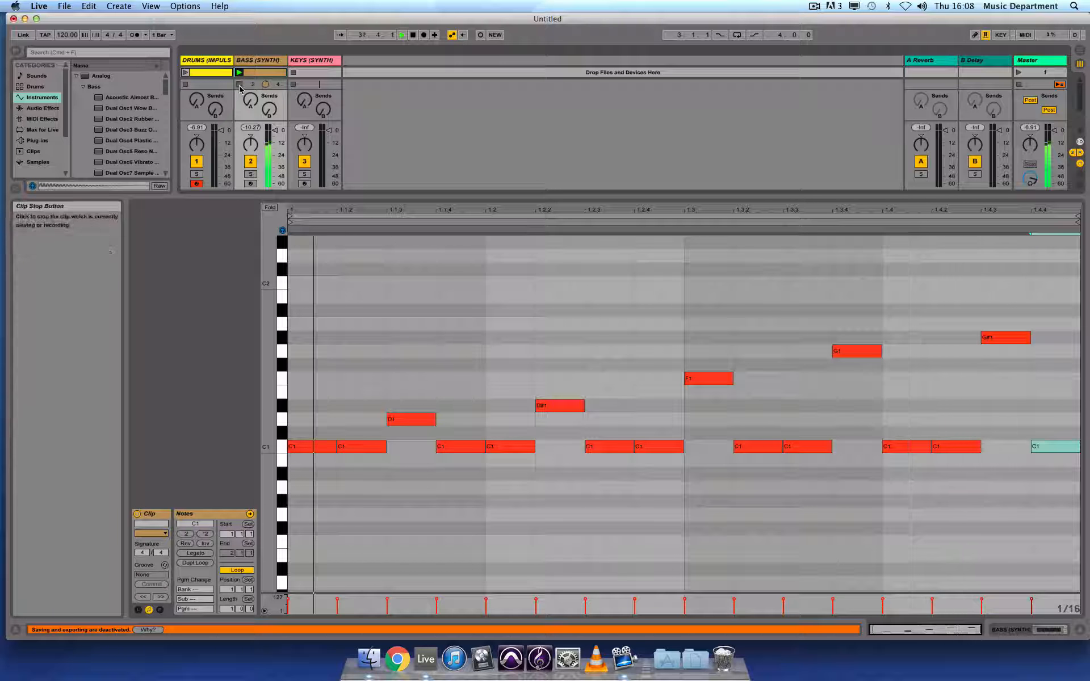
pyautogui.click(185, 72)
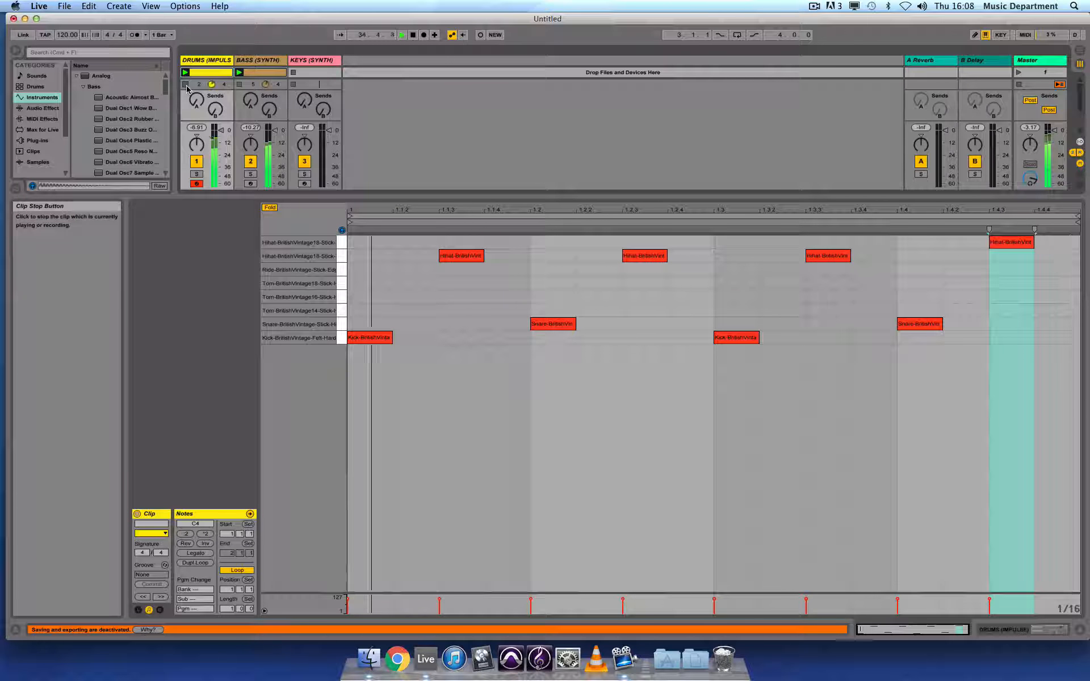
pyautogui.click(186, 85)
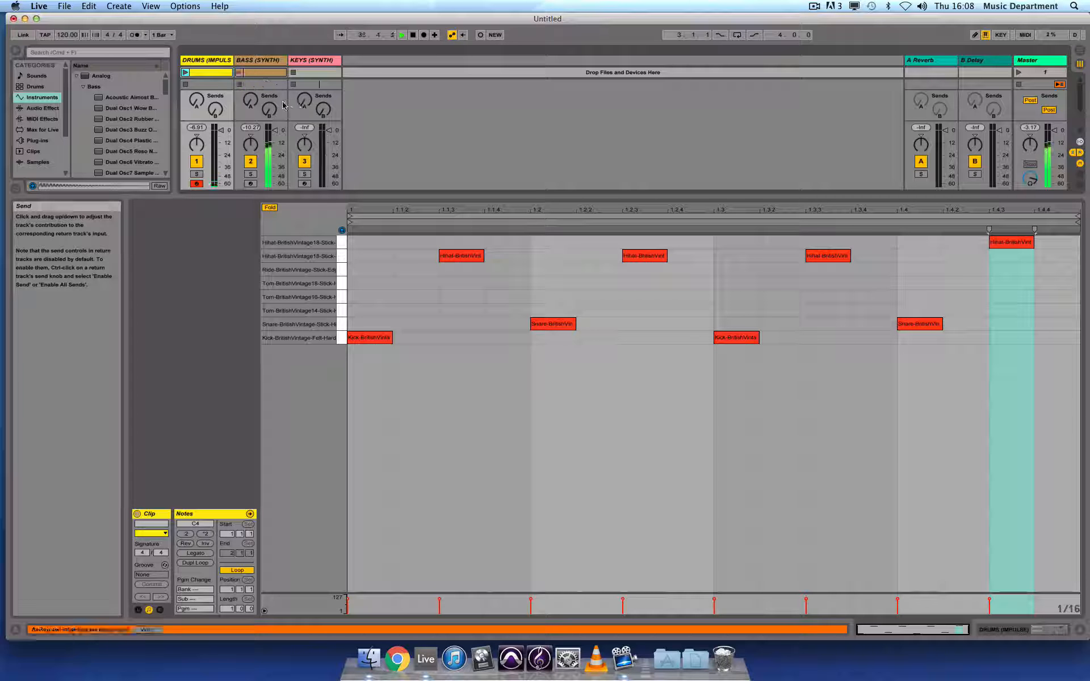
# Create a MIDI clip in the Keys track's first slot and enter a C4 note one beat long.
pyautogui.doubleClick(321, 72)
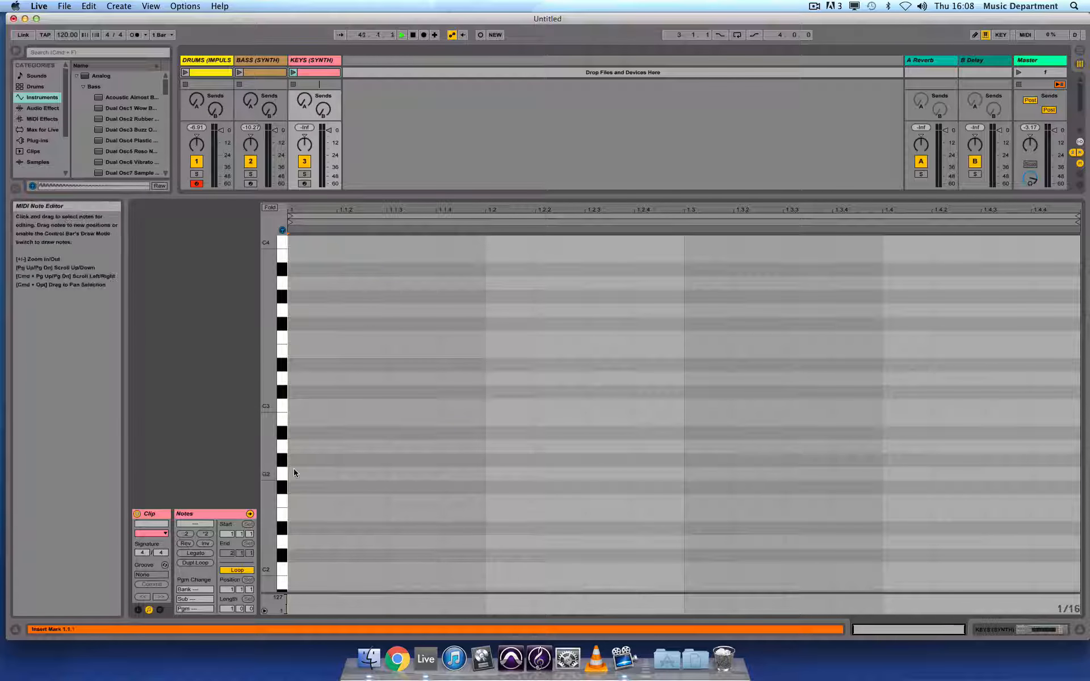
pyautogui.click(284, 567)
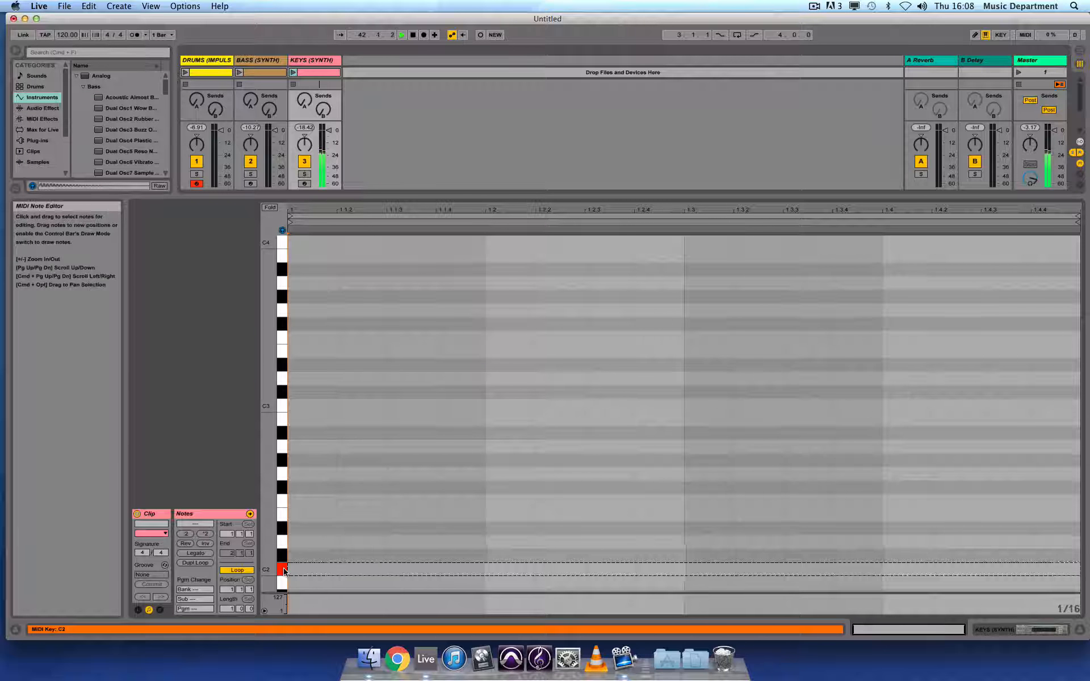
pyautogui.click(282, 407)
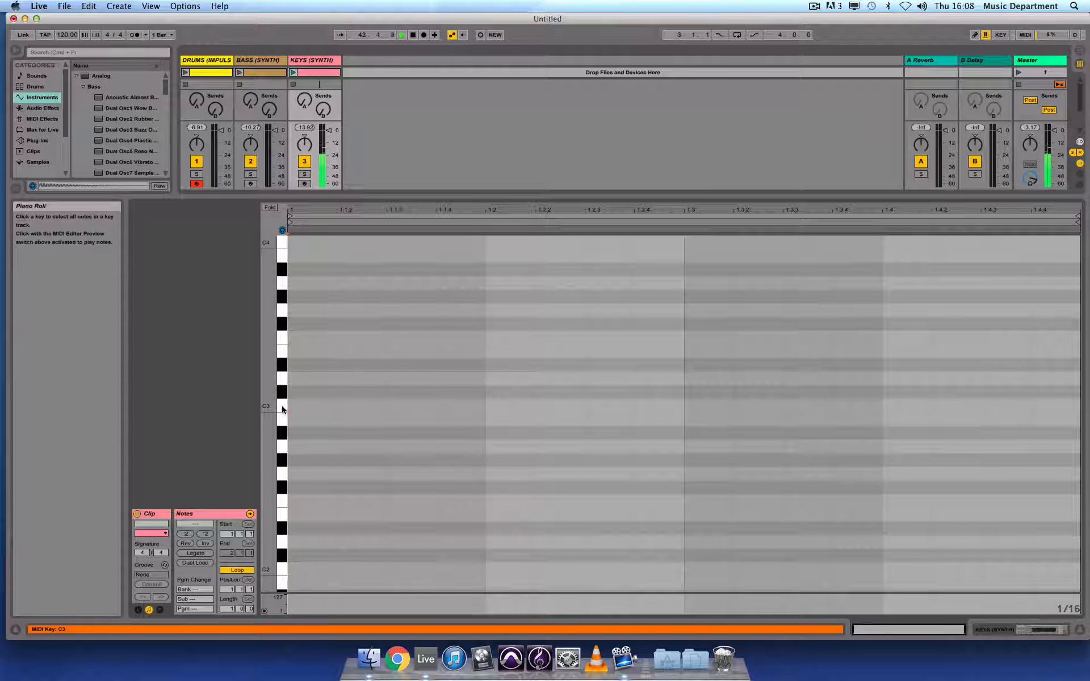
pyautogui.scroll(3, 314, 321)
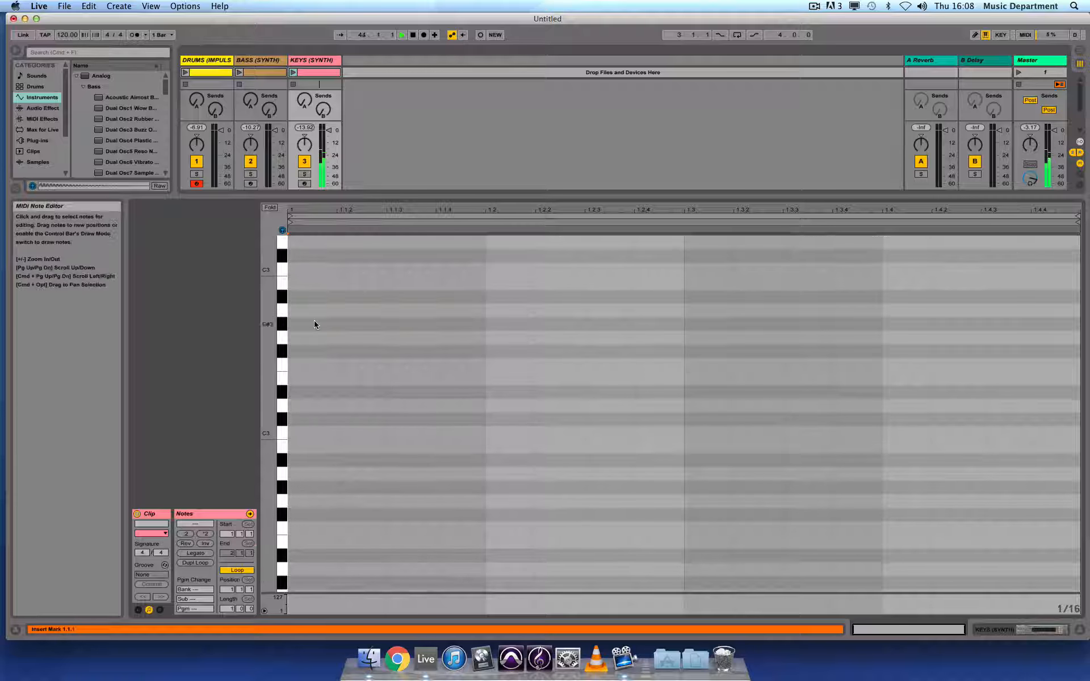
pyautogui.scroll(1, 315, 326)
pyautogui.doubleClick(304, 338)
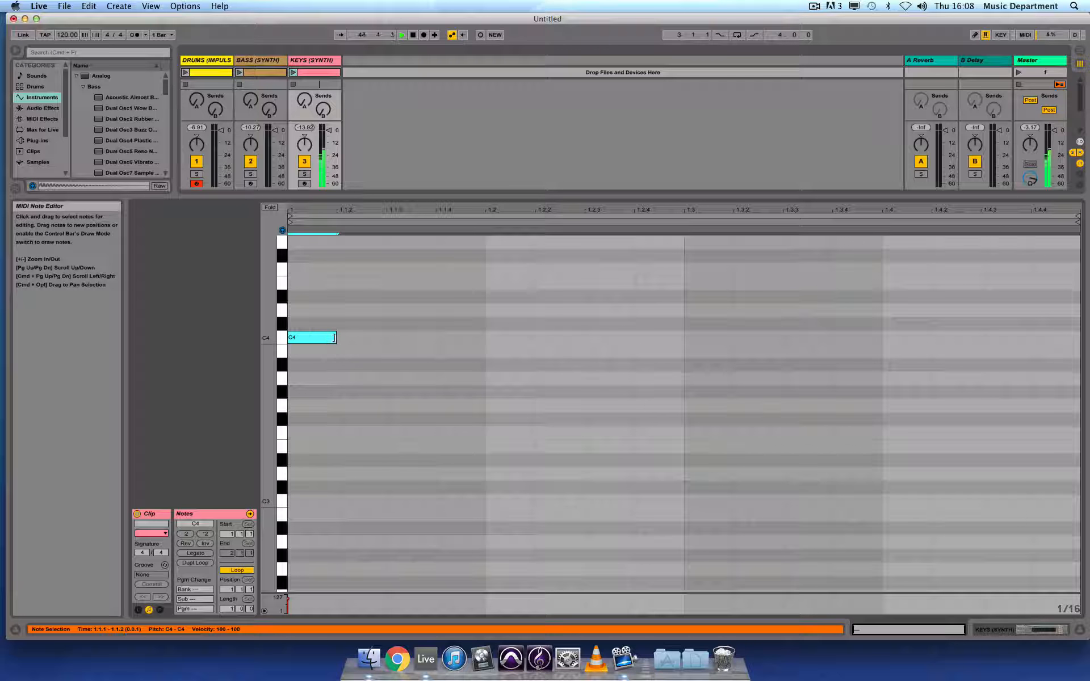
pyautogui.moveTo(358, 340); pyautogui.dragTo(487, 341)
# Add D#4 and G4 notes above it, each one beat long, forming a C minor chord.
pyautogui.scroll(3, 318, 352)
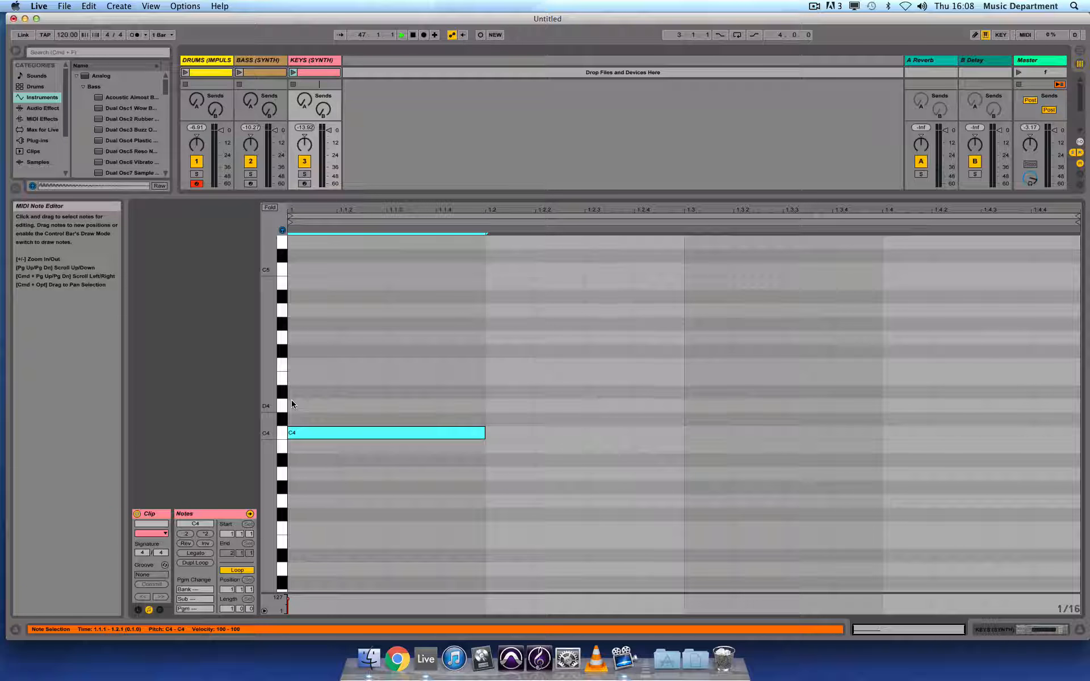
pyautogui.doubleClick(291, 394)
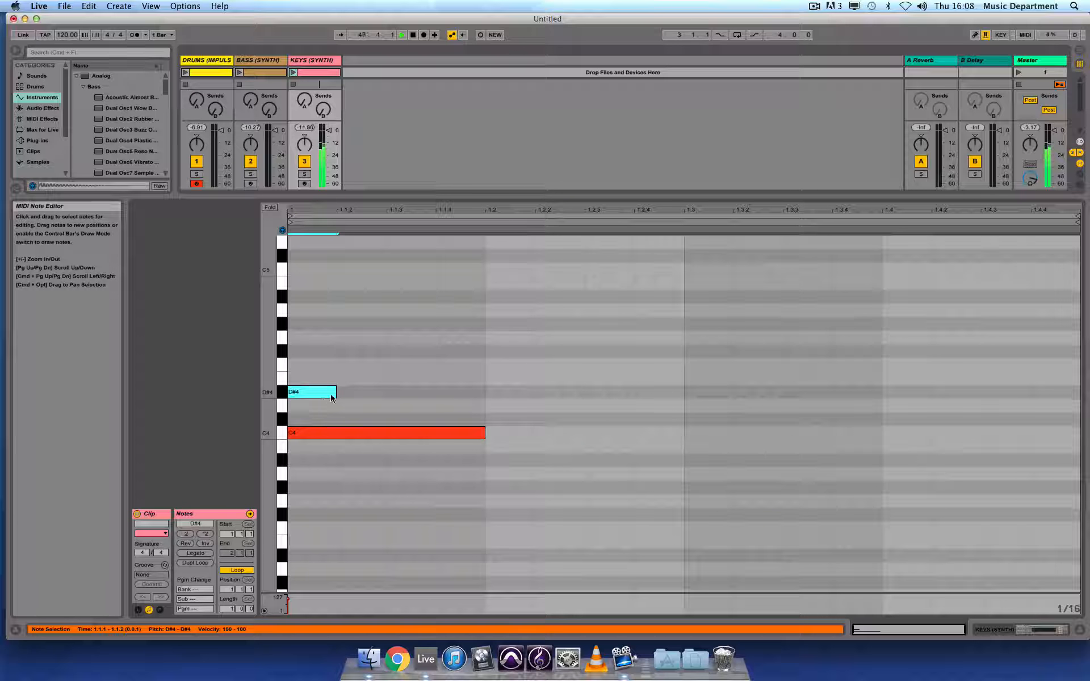
pyautogui.moveTo(332, 399); pyautogui.dragTo(484, 398)
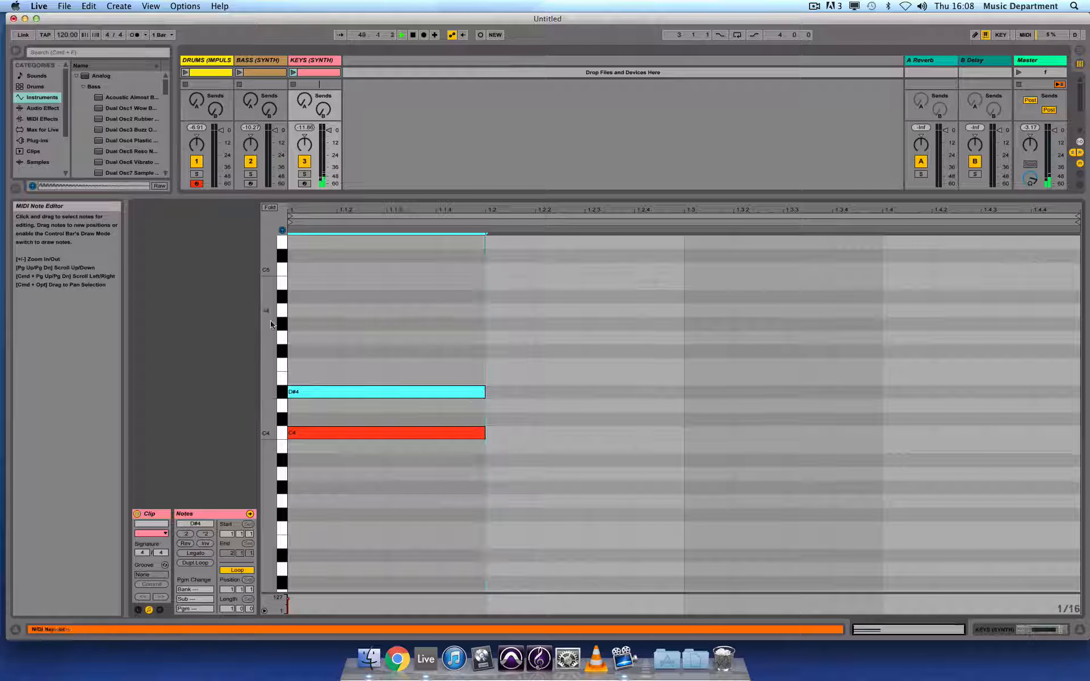
pyautogui.doubleClick(296, 338)
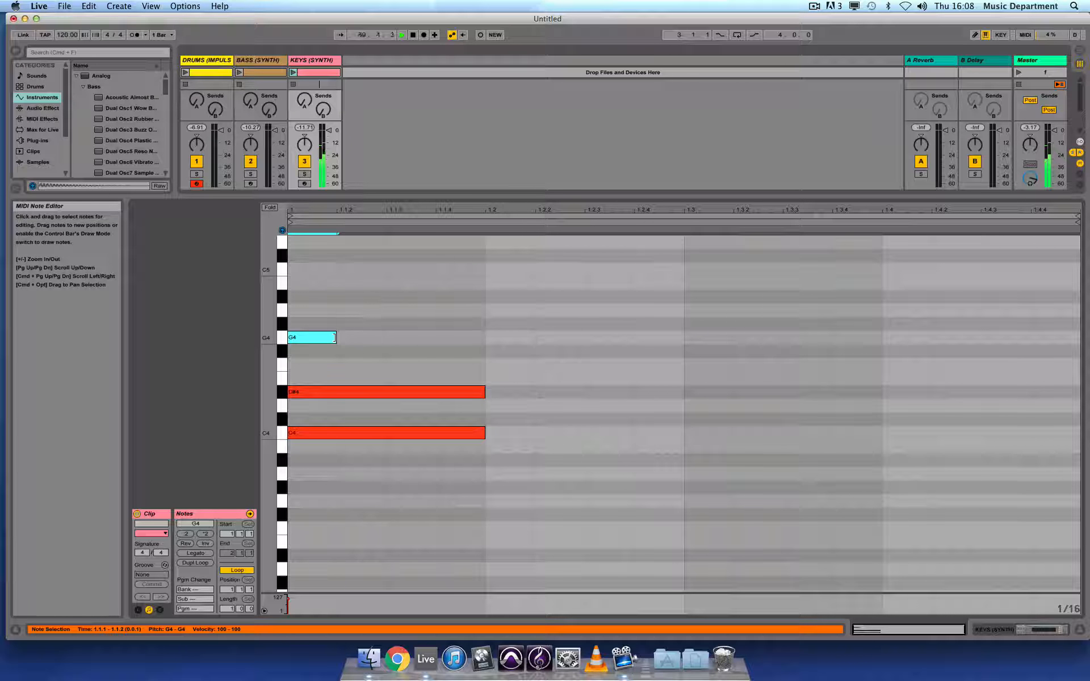
pyautogui.moveTo(334, 337); pyautogui.dragTo(485, 338)
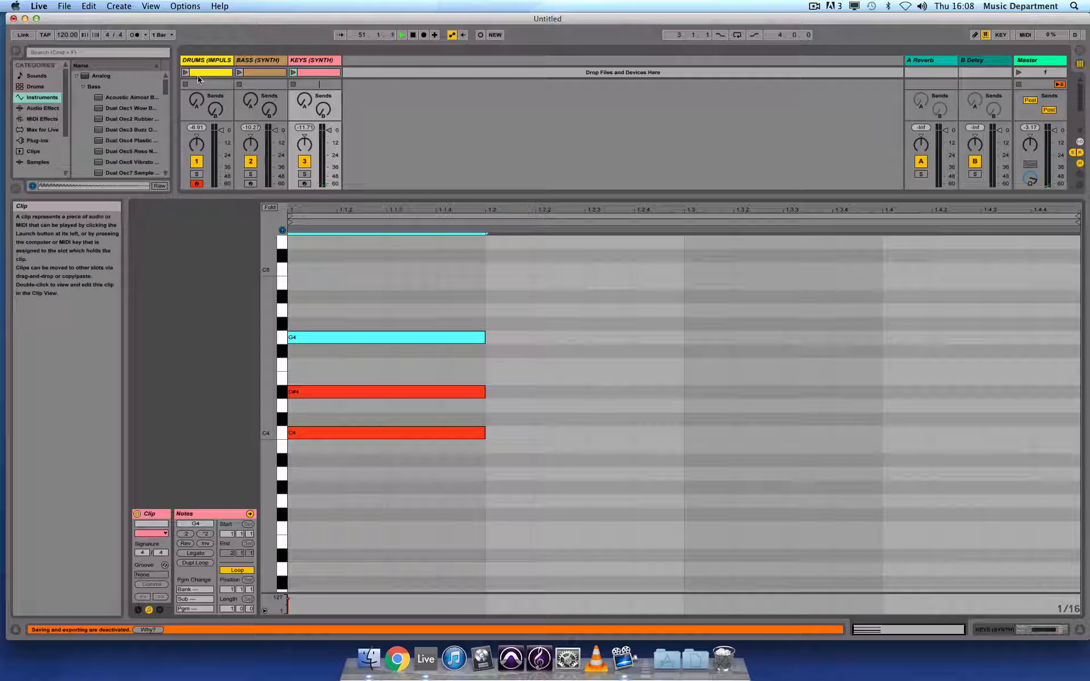
# Launch the drum, bass and keys clips together to hear them, then stop playback.
pyautogui.click(185, 73)
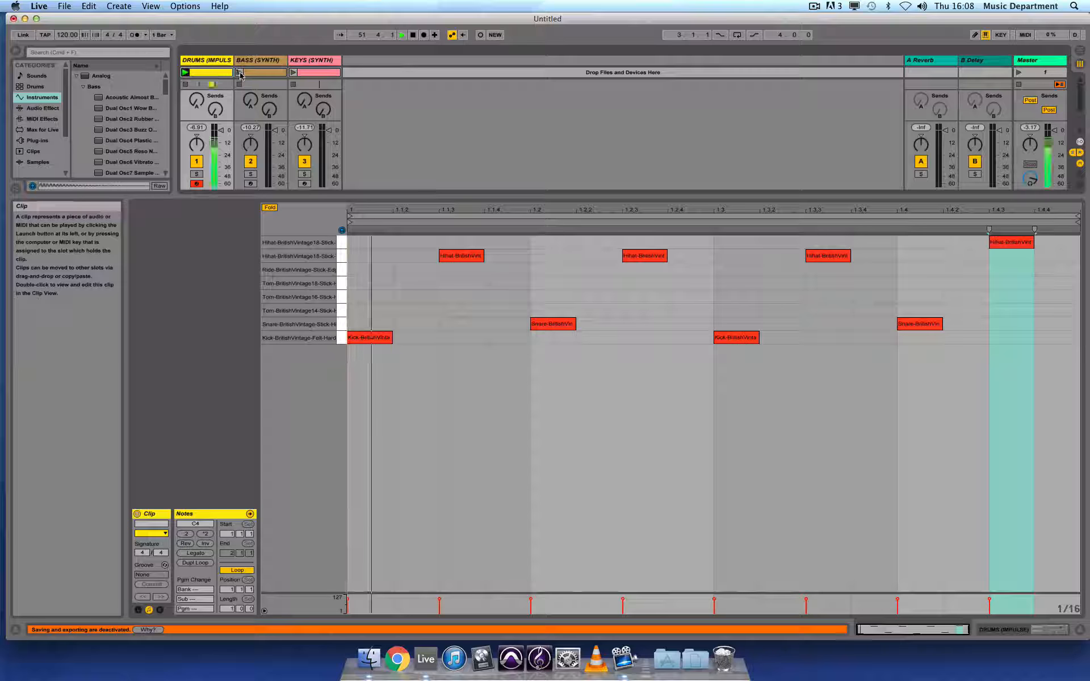
pyautogui.click(239, 73)
pyautogui.click(293, 73)
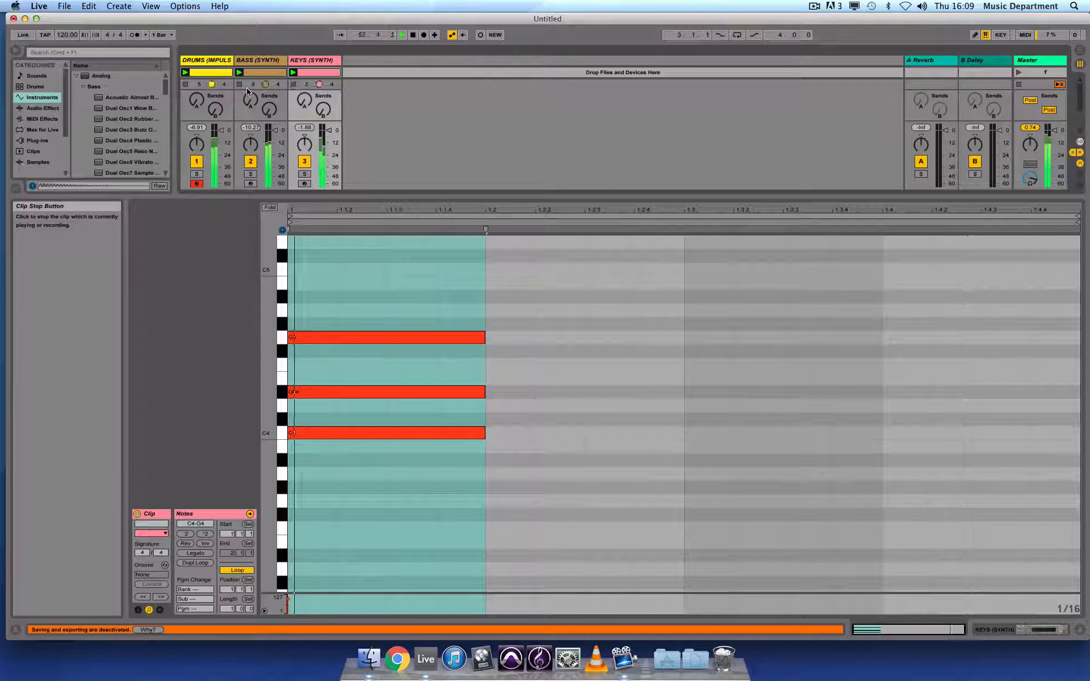
pyautogui.click(186, 84)
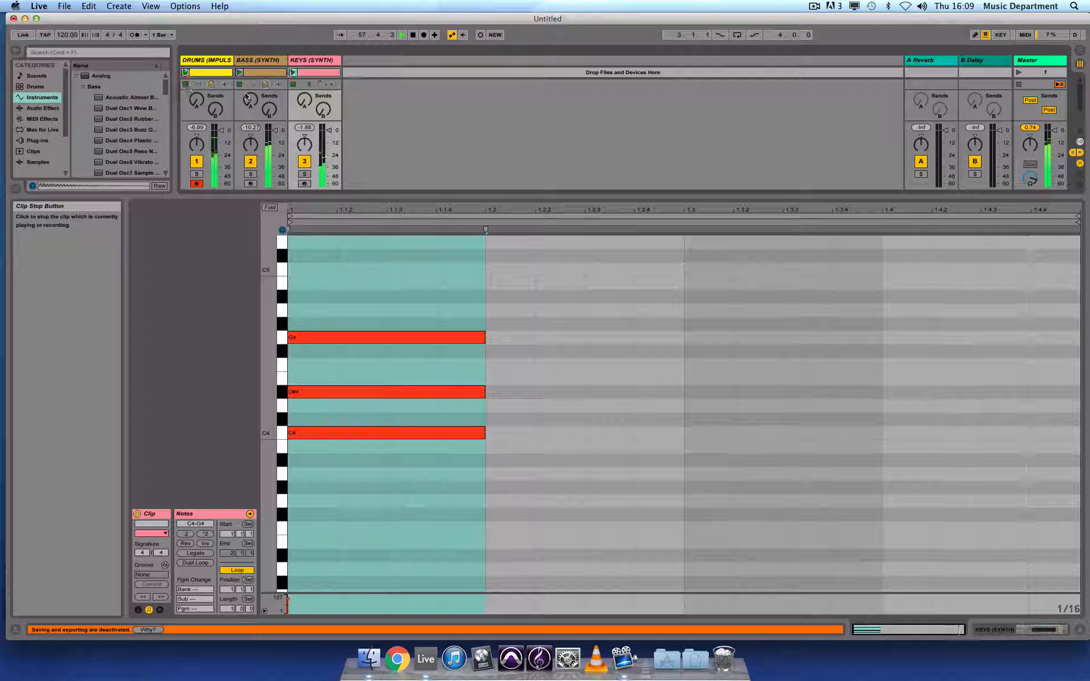
pyautogui.click(412, 35)
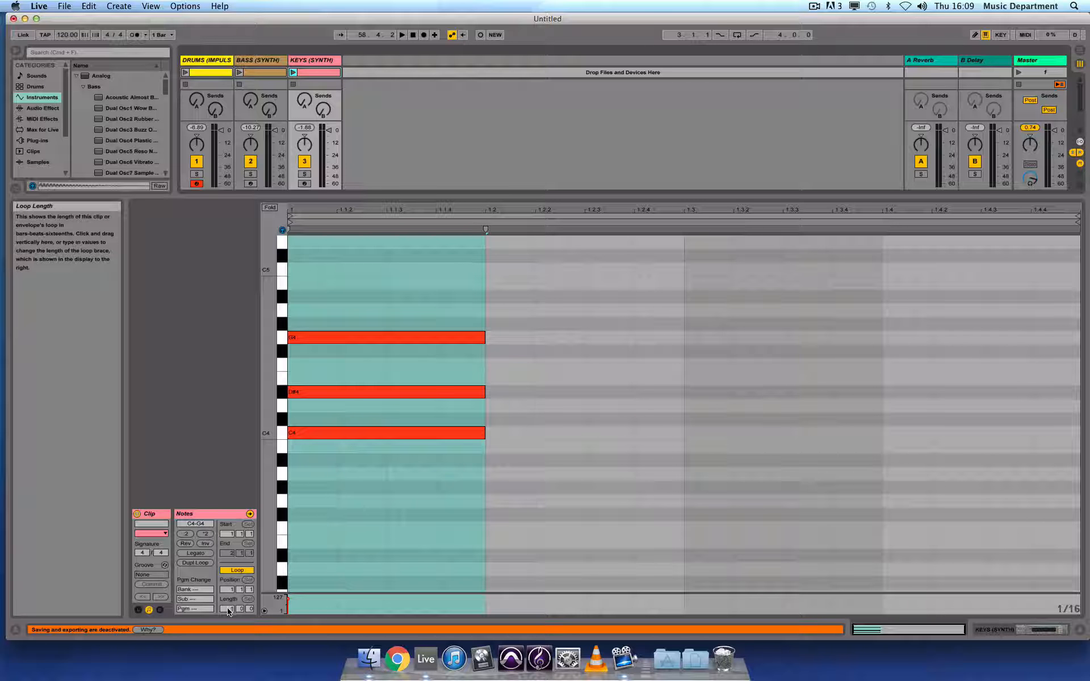
# Extend the keys clip's loop to 8 bars and repeat the C minor chord at bars 2, 3 and 4.
pyautogui.moveTo(229, 610); pyautogui.dragTo(229, 580)
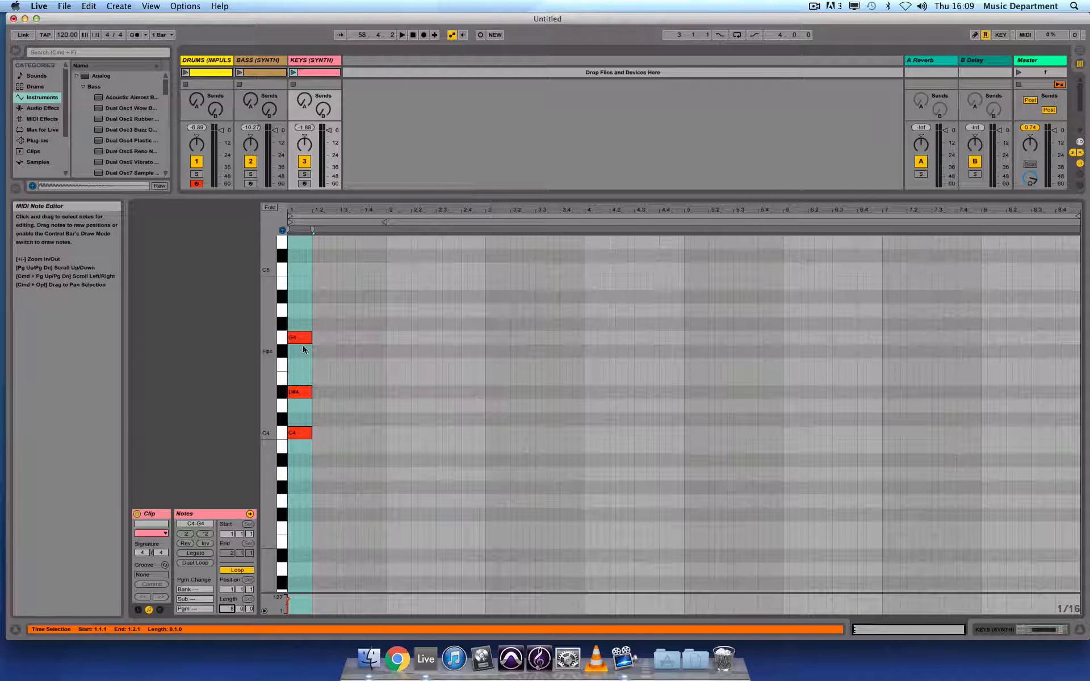
pyautogui.click(295, 434)
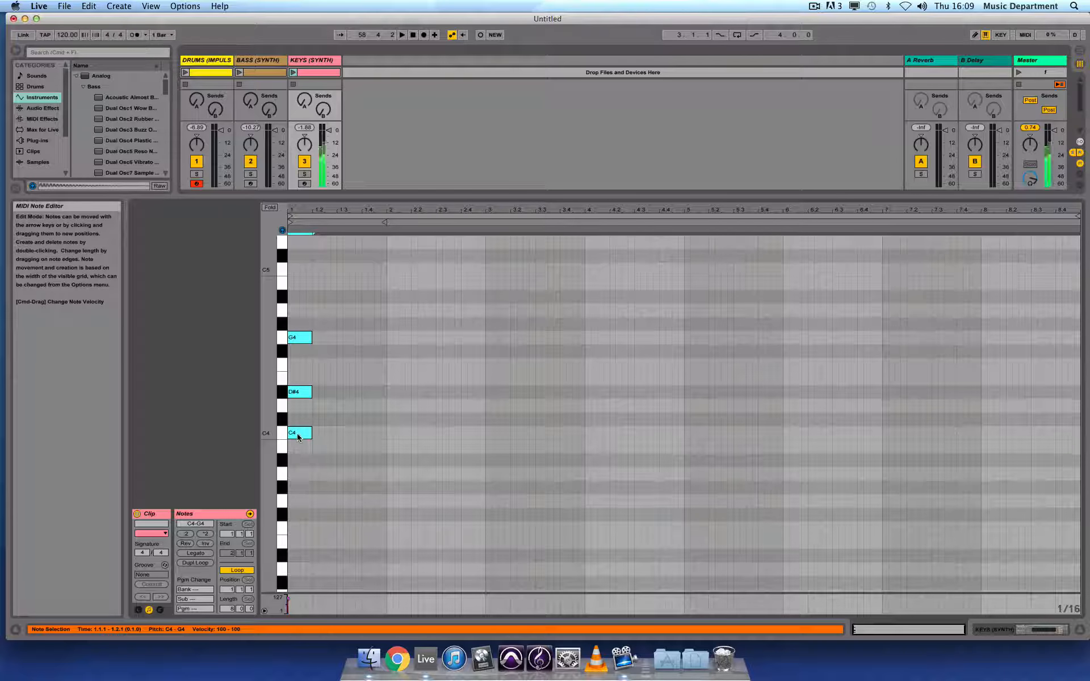
pyautogui.moveTo(298, 437); pyautogui.dragTo(597, 434)
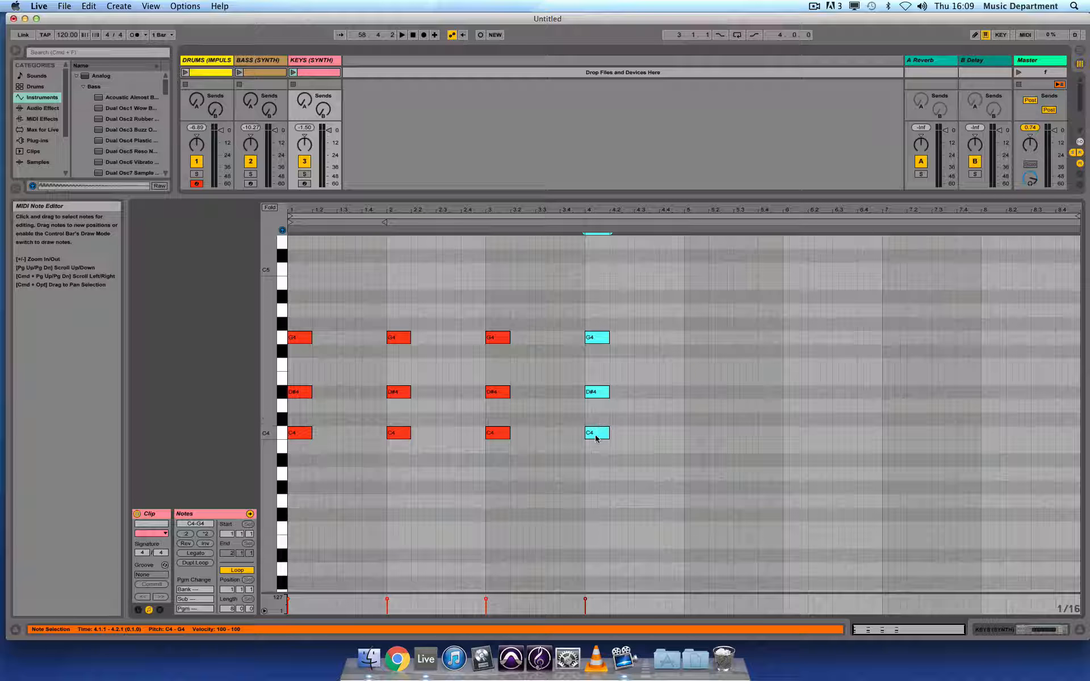
pyautogui.click(612, 450)
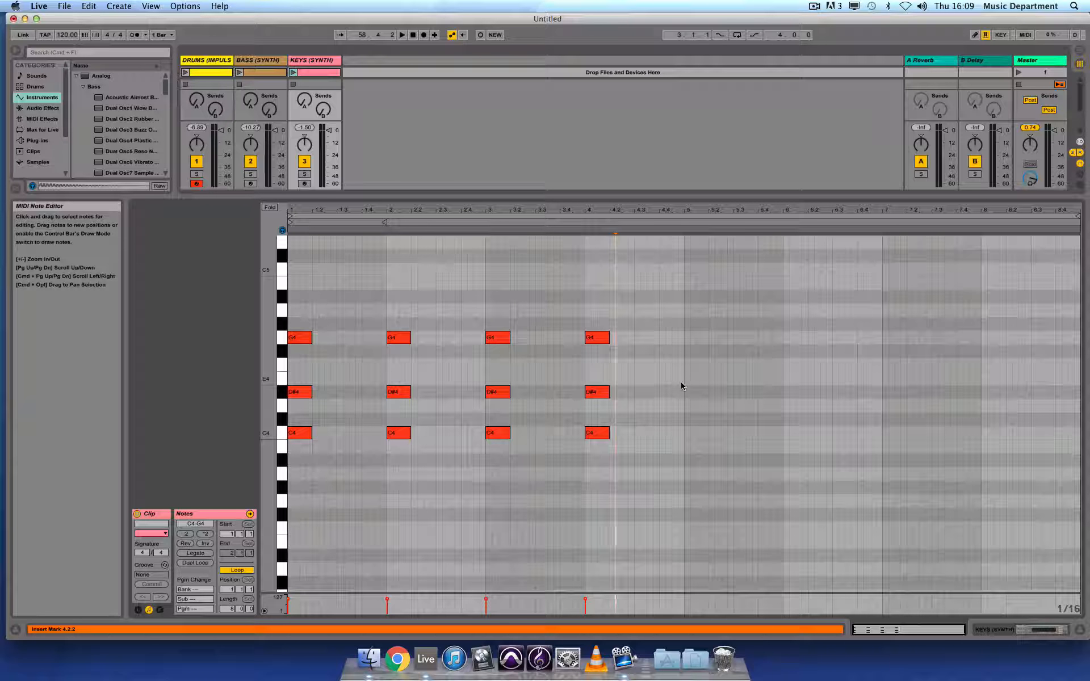
# Enter an F4, G#4, C5 chord one beat long at bar 5 and repeat it at bars 6, 7 and 8.
pyautogui.doubleClick(686, 365)
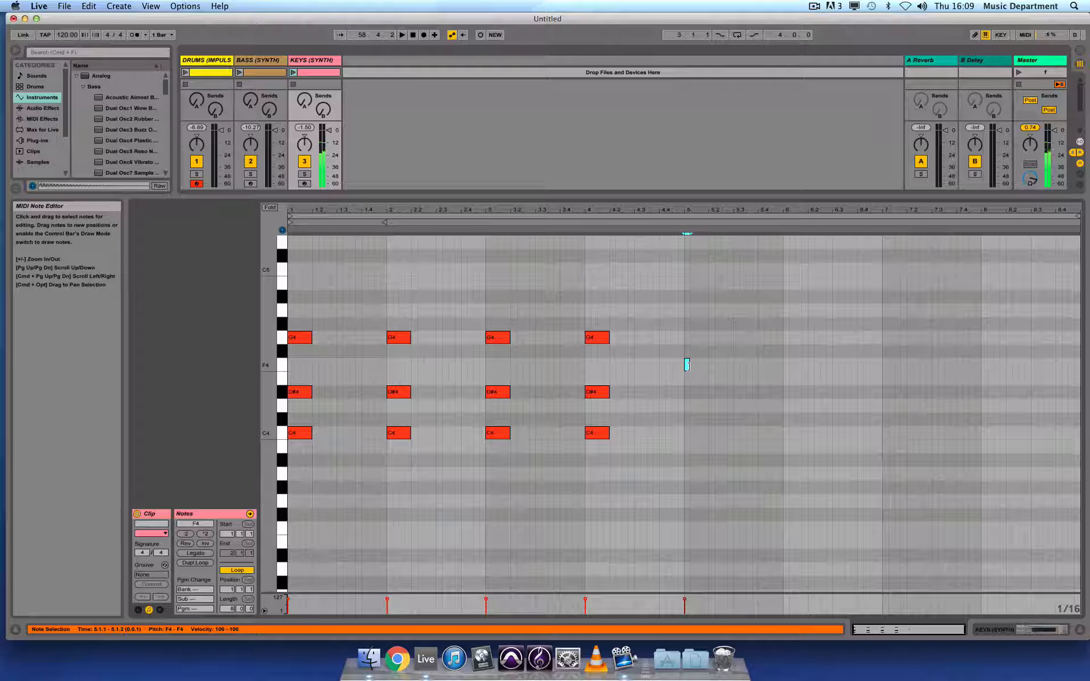
pyautogui.moveTo(700, 366); pyautogui.dragTo(705, 366)
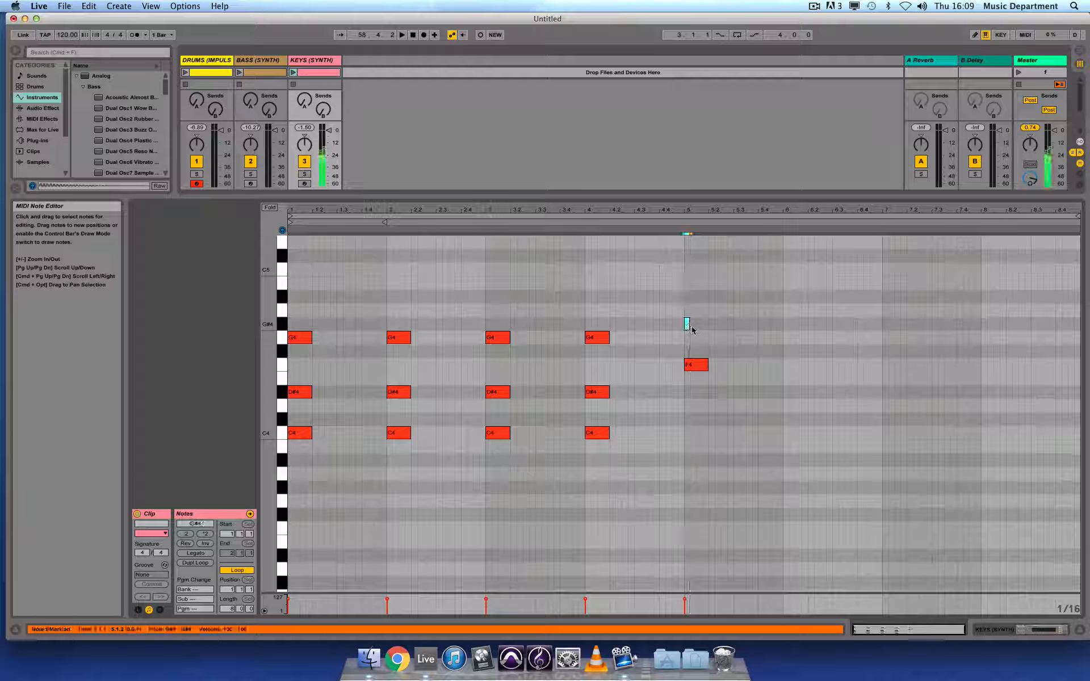
pyautogui.doubleClick(689, 323)
pyautogui.moveTo(700, 324); pyautogui.dragTo(706, 325)
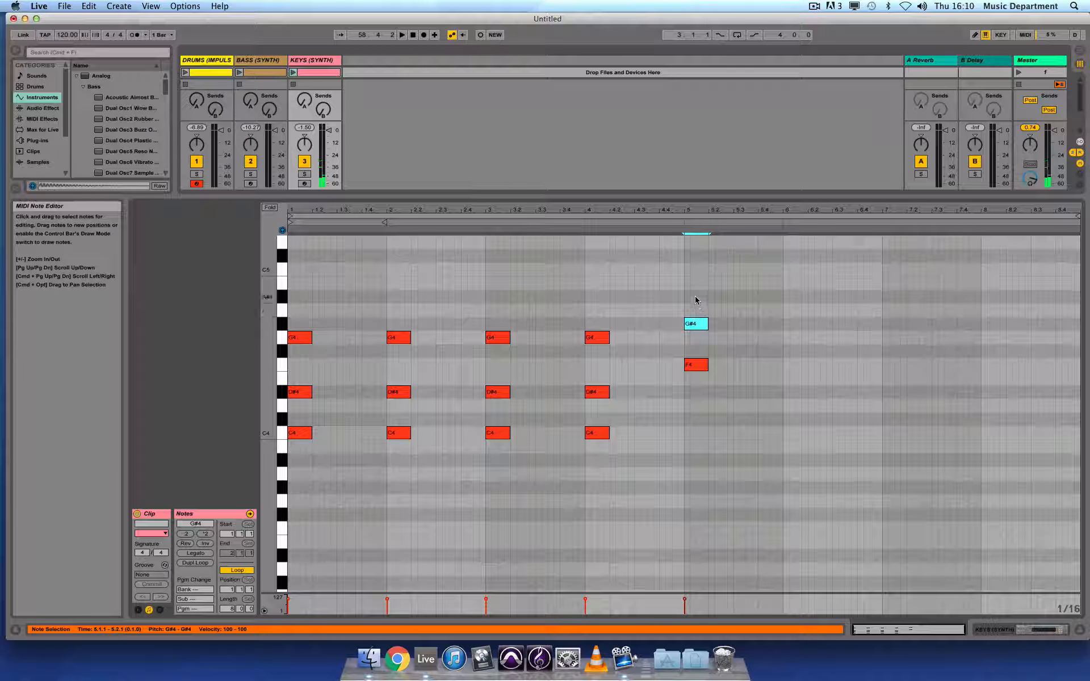
pyautogui.doubleClick(688, 272)
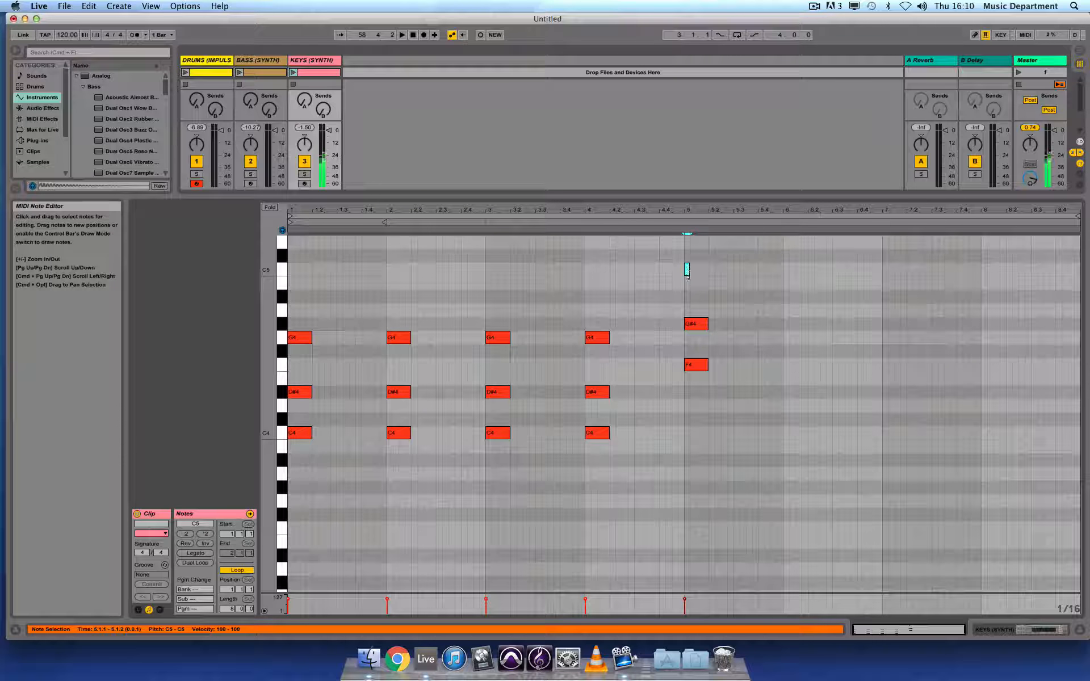
pyautogui.moveTo(687, 273); pyautogui.dragTo(705, 273)
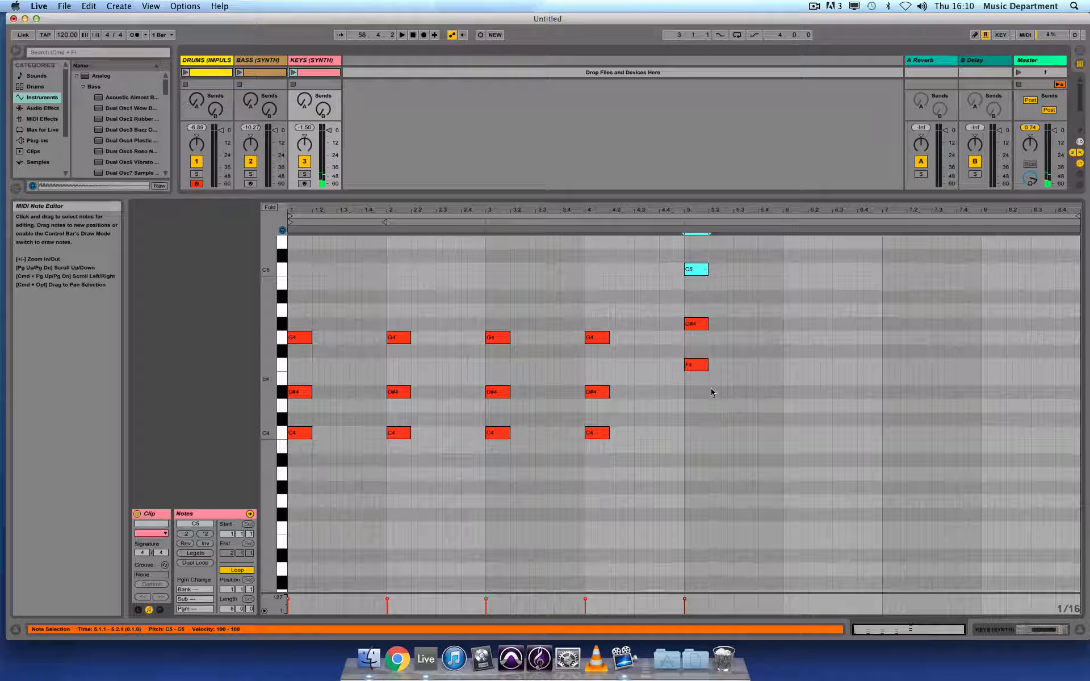
pyautogui.moveTo(711, 392); pyautogui.dragTo(993, 271)
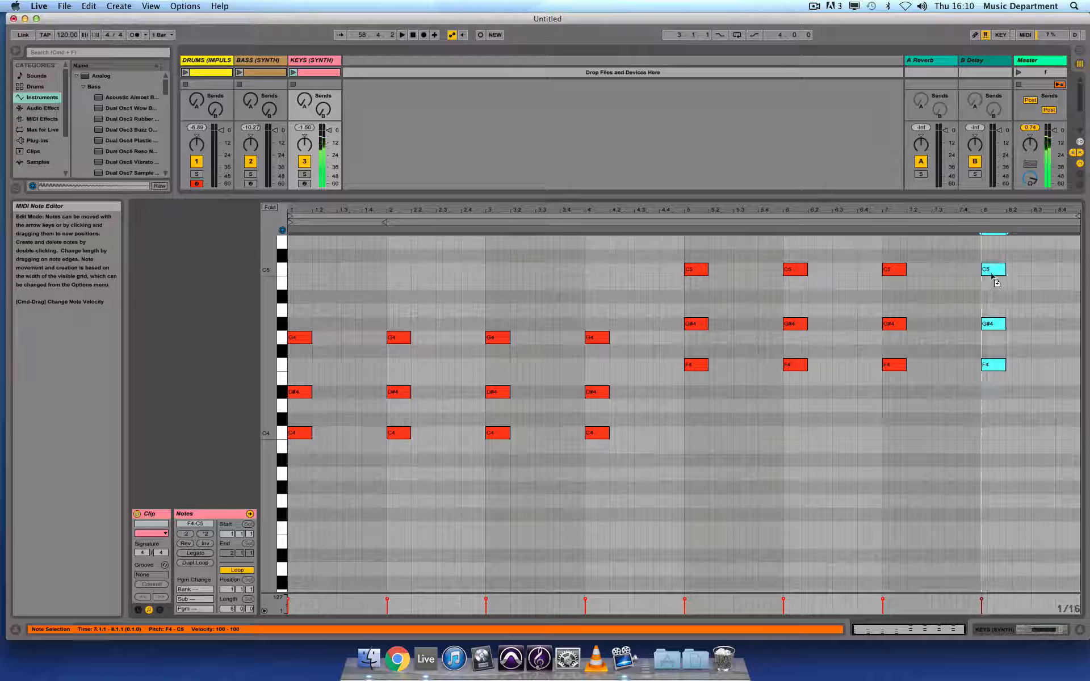
# Launch the keys, bass and drum clips together to hear them, then stop all playback.
pyautogui.click(293, 72)
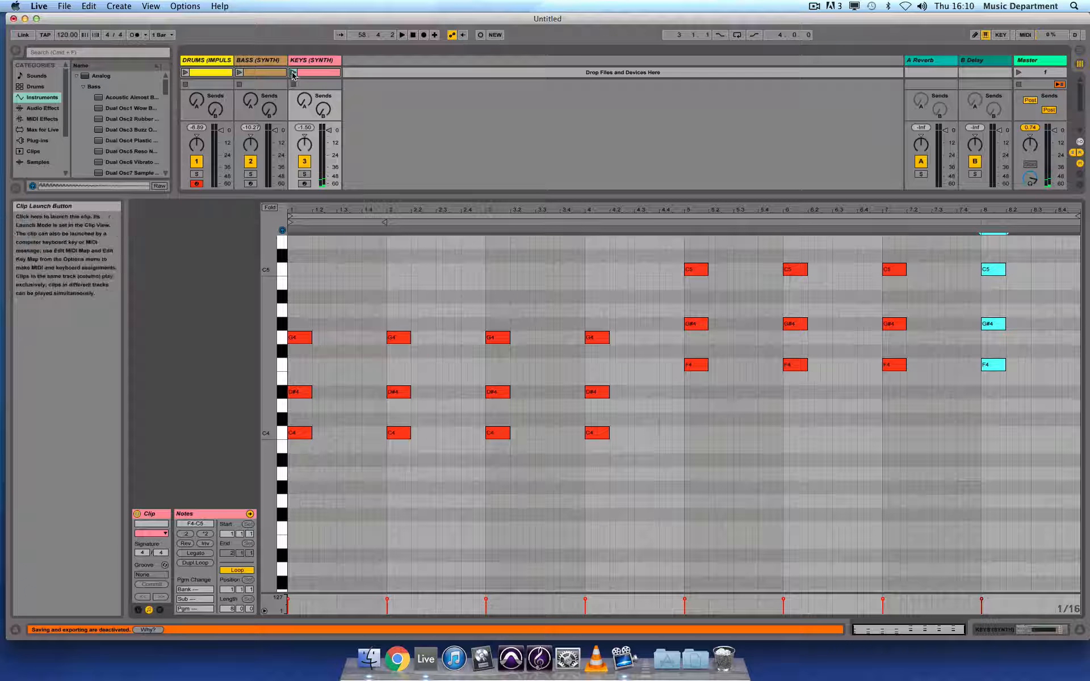
pyautogui.click(239, 72)
pyautogui.click(186, 73)
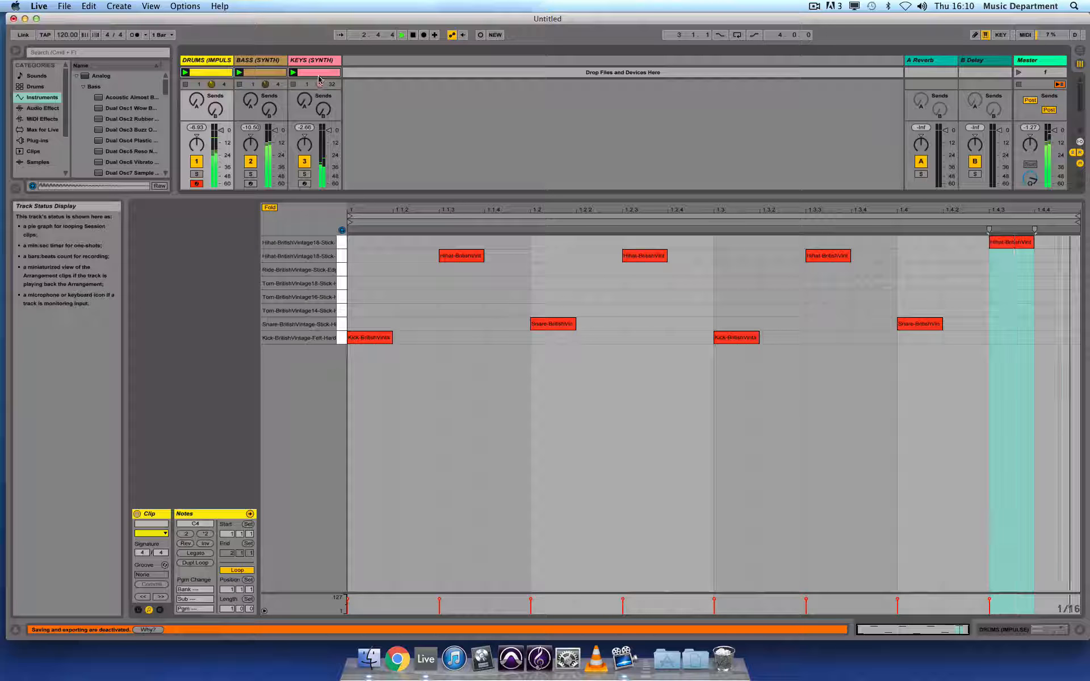
pyautogui.click(311, 119)
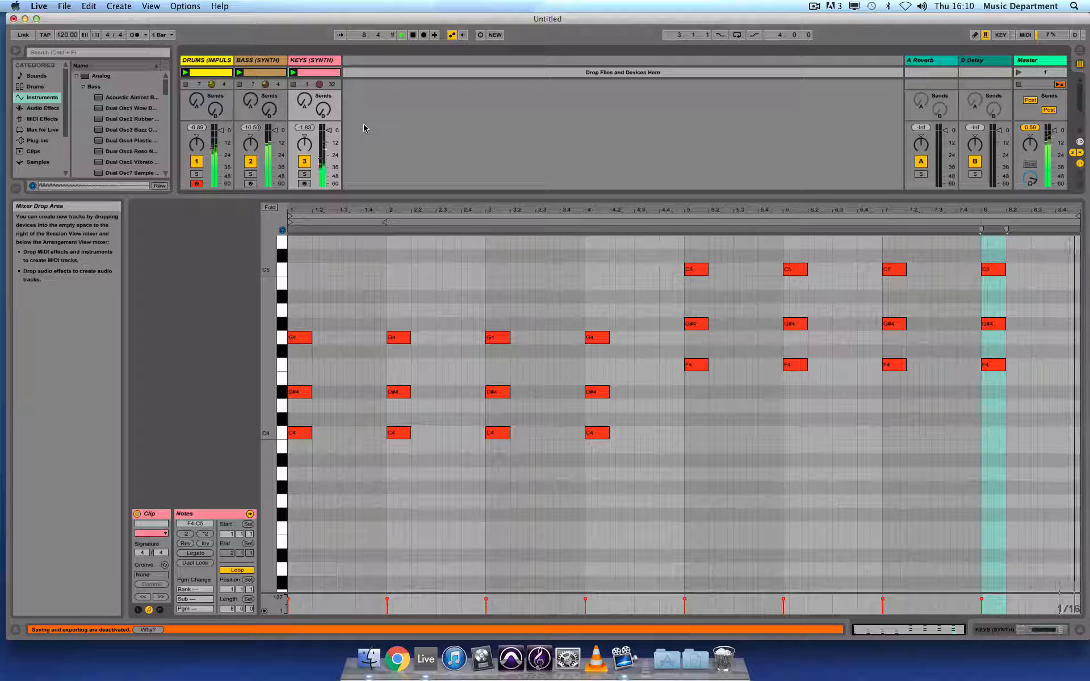
pyautogui.click(414, 35)
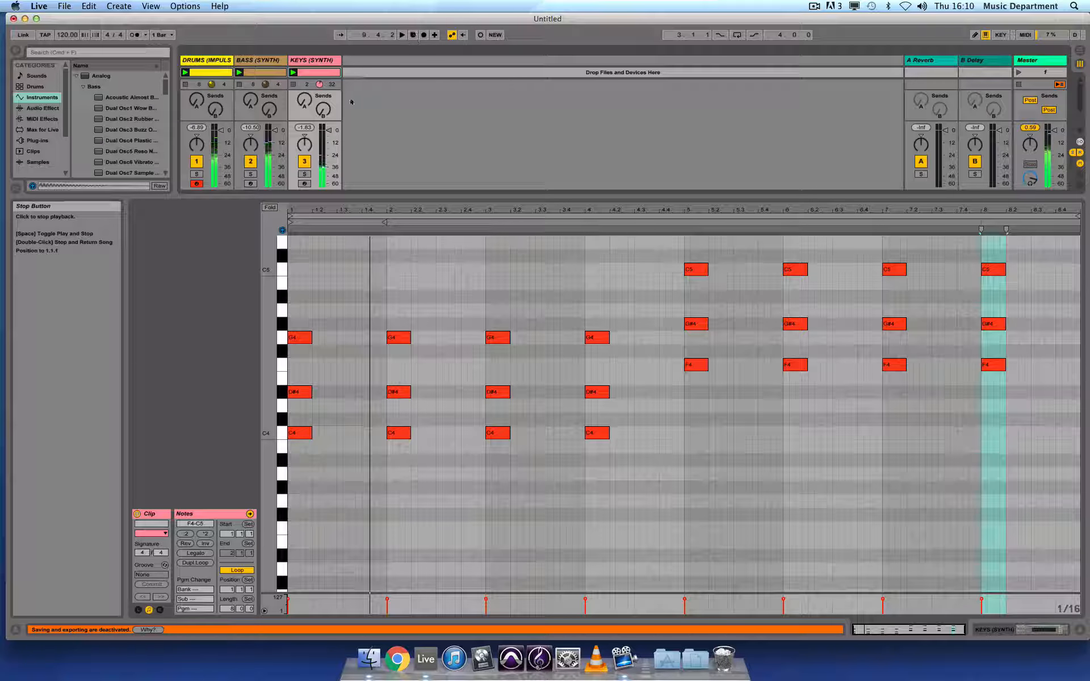
pyautogui.click(239, 84)
pyautogui.click(185, 84)
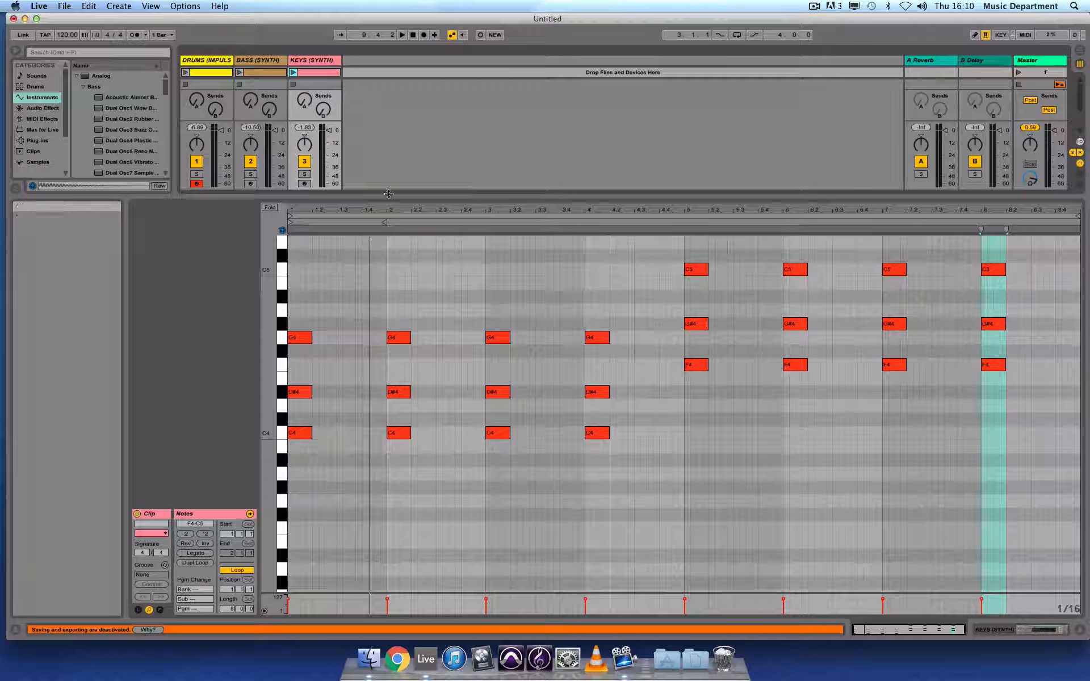
# Move the drum and keys clips down into the second scene, leaving the bass clip in the first.
pyautogui.moveTo(389, 194); pyautogui.dragTo(389, 398)
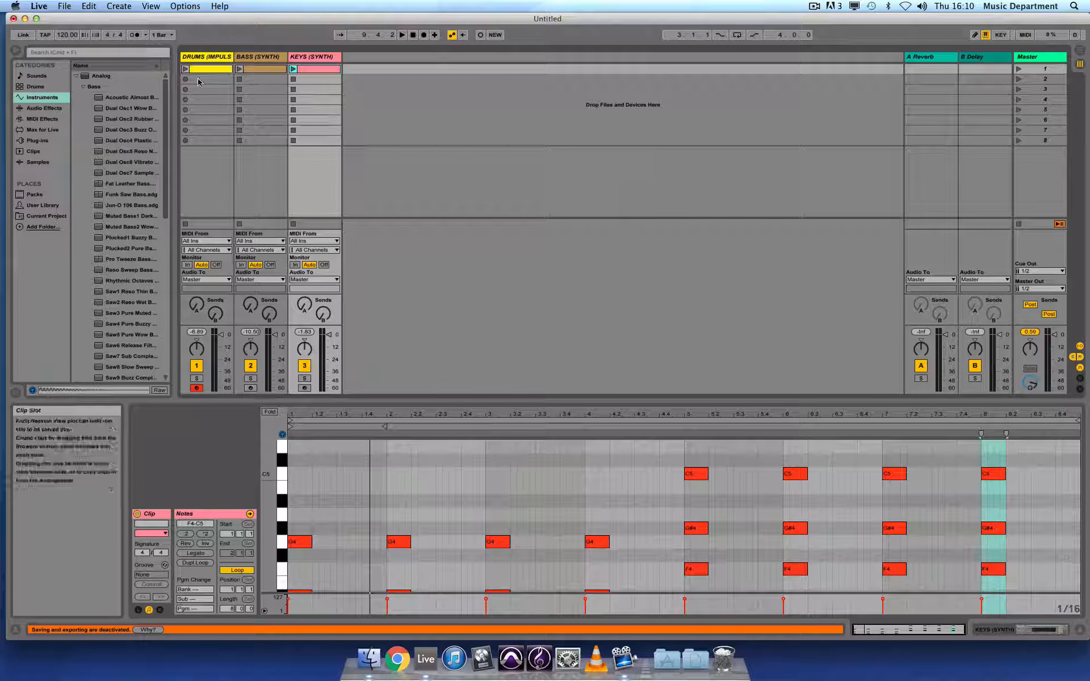
pyautogui.moveTo(208, 69); pyautogui.dragTo(206, 81)
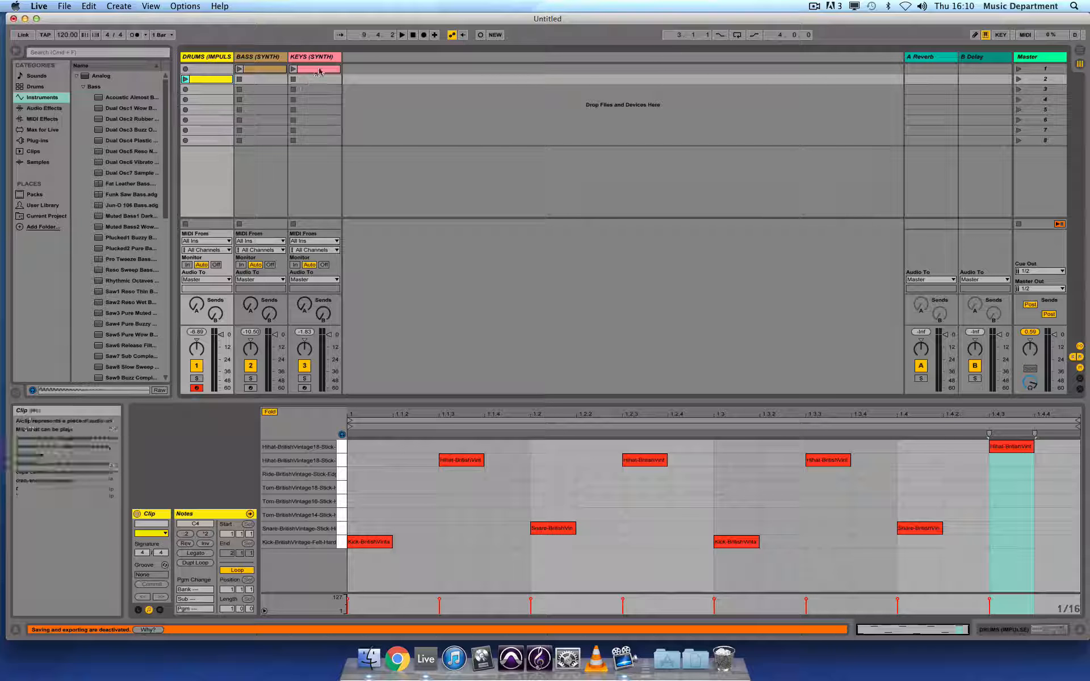
pyautogui.moveTo(314, 68); pyautogui.dragTo(314, 83)
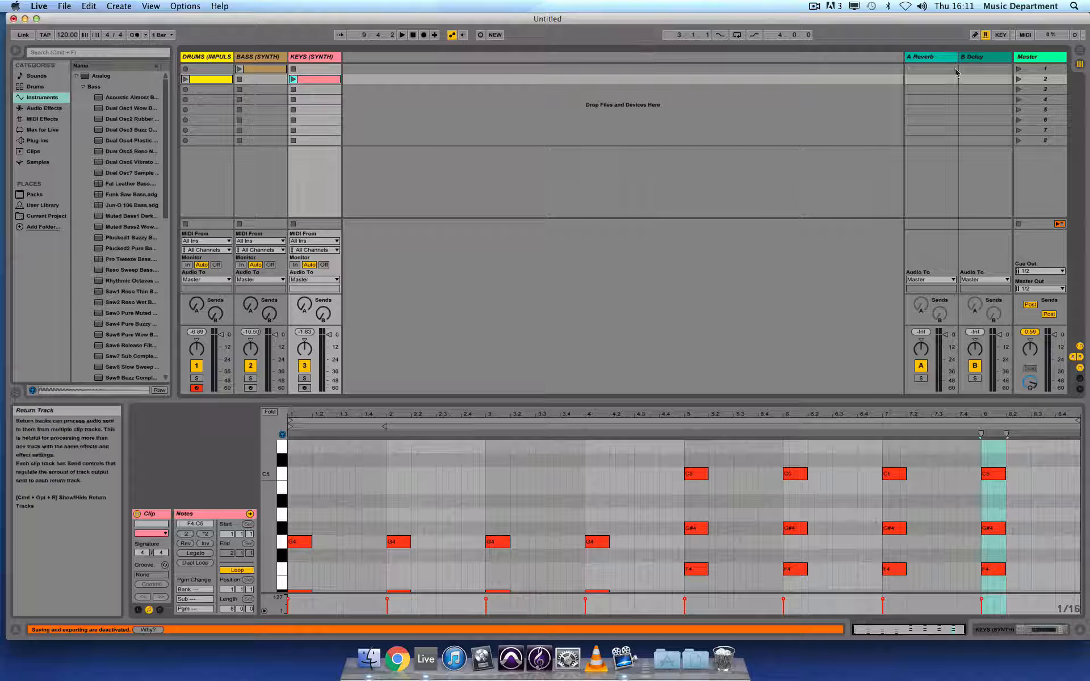
# Launch the first scene to hear the bass alone, stop all clips, and open the bass clip.
pyautogui.click(1018, 69)
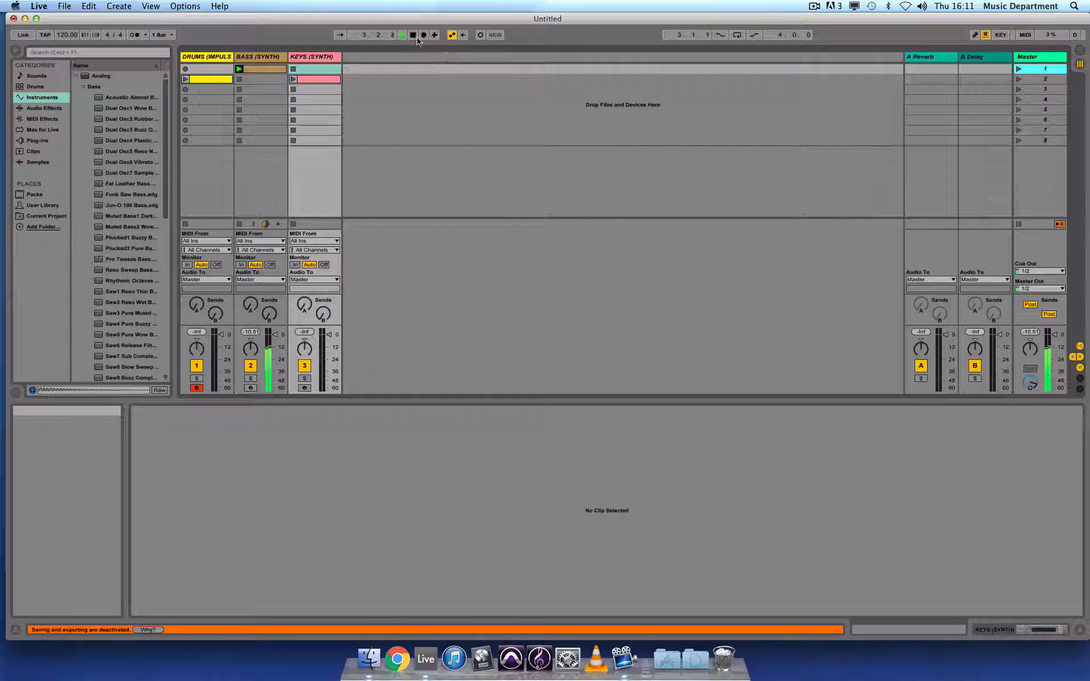
pyautogui.click(1019, 225)
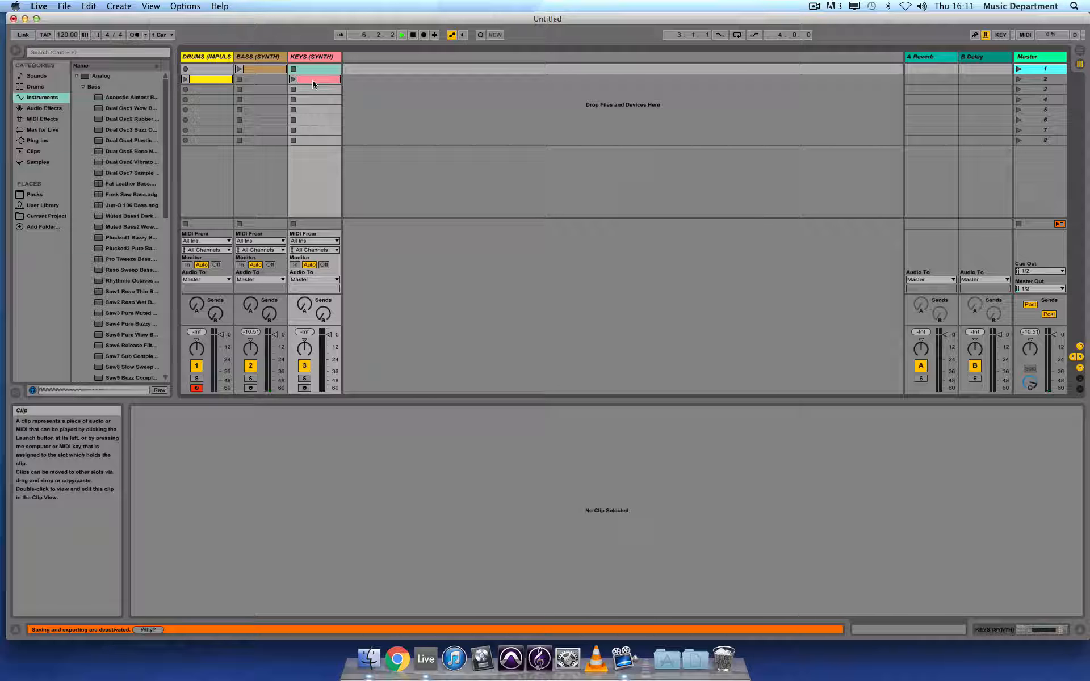
pyautogui.click(261, 71)
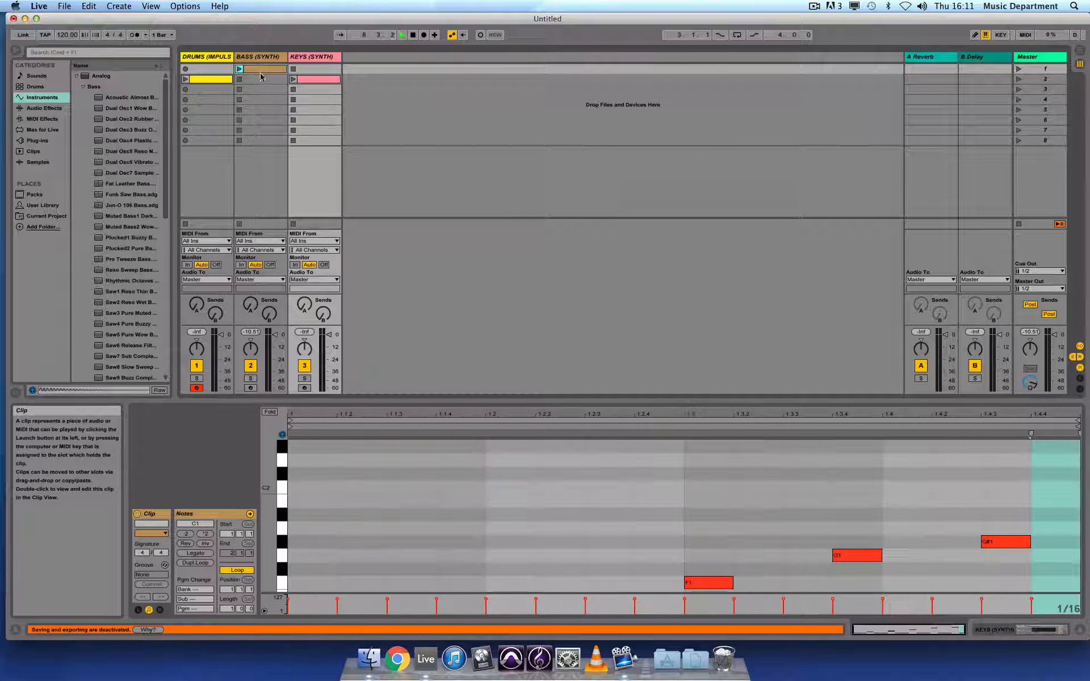
# Move the drum clip down into the third scene, then launch the first and second scenes to audition them.
pyautogui.moveTo(259, 77); pyautogui.dragTo(205, 90)
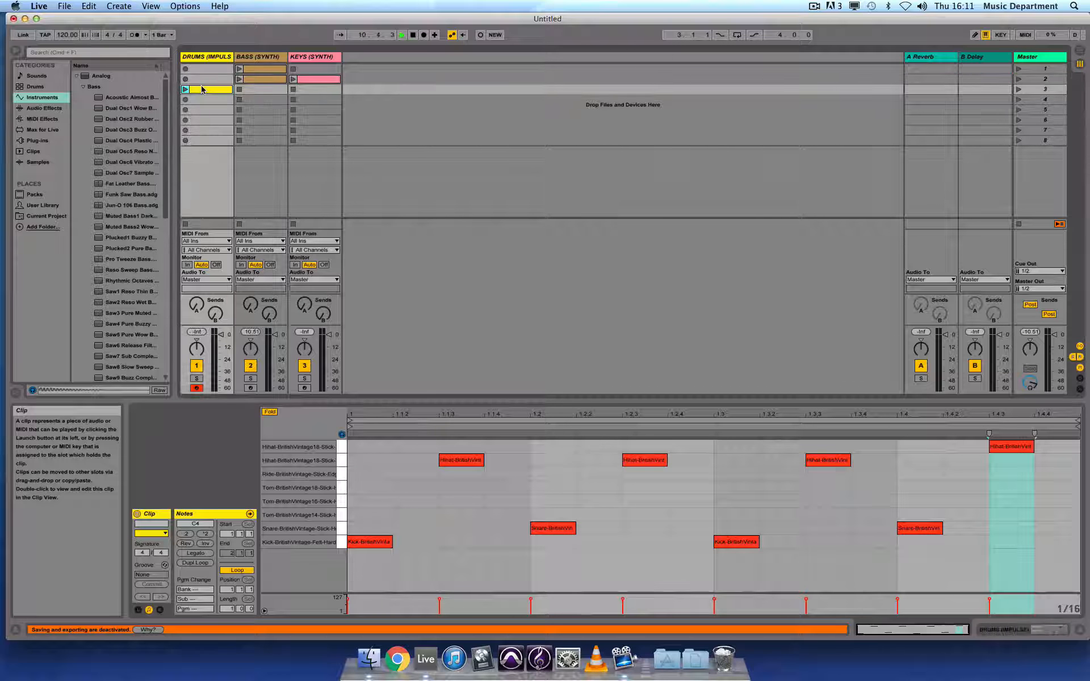
pyautogui.click(1019, 70)
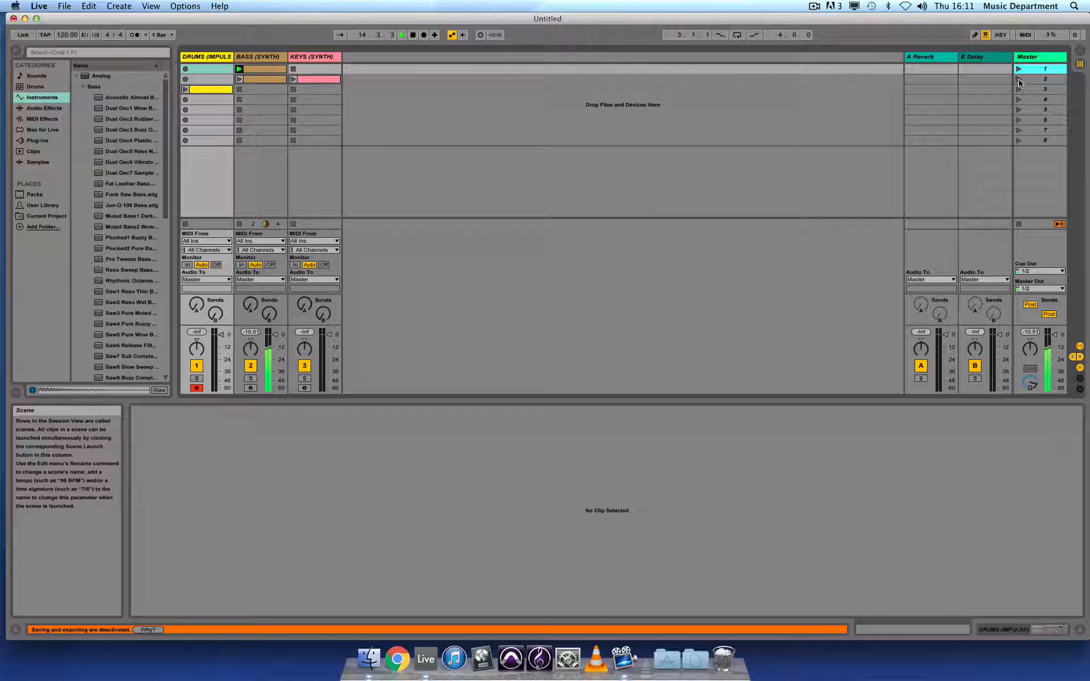
pyautogui.click(1019, 80)
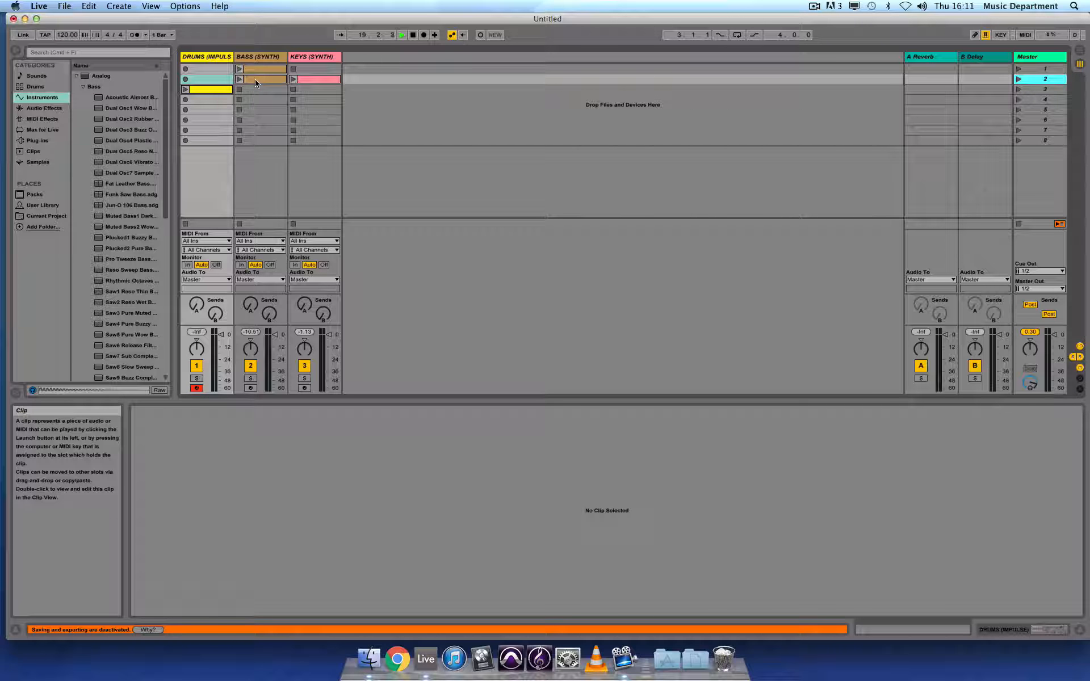
# Copy the bass and keys clips into the third scene, launch that scene to hear it, and stop playback.
pyautogui.moveTo(257, 79); pyautogui.dragTo(311, 89)
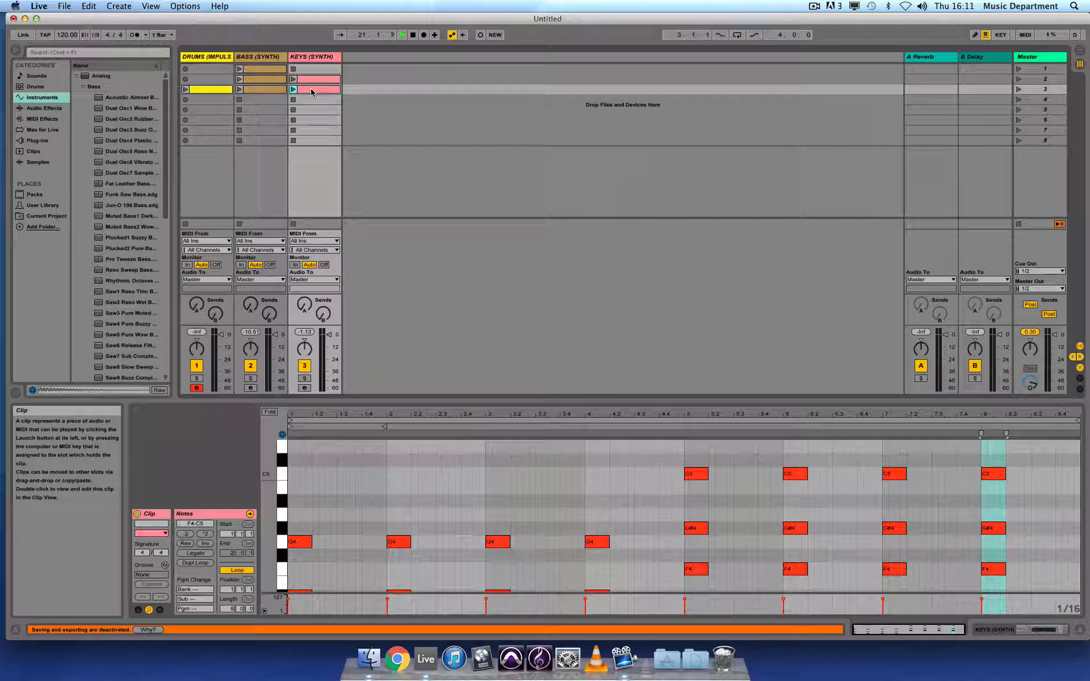
pyautogui.click(1017, 89)
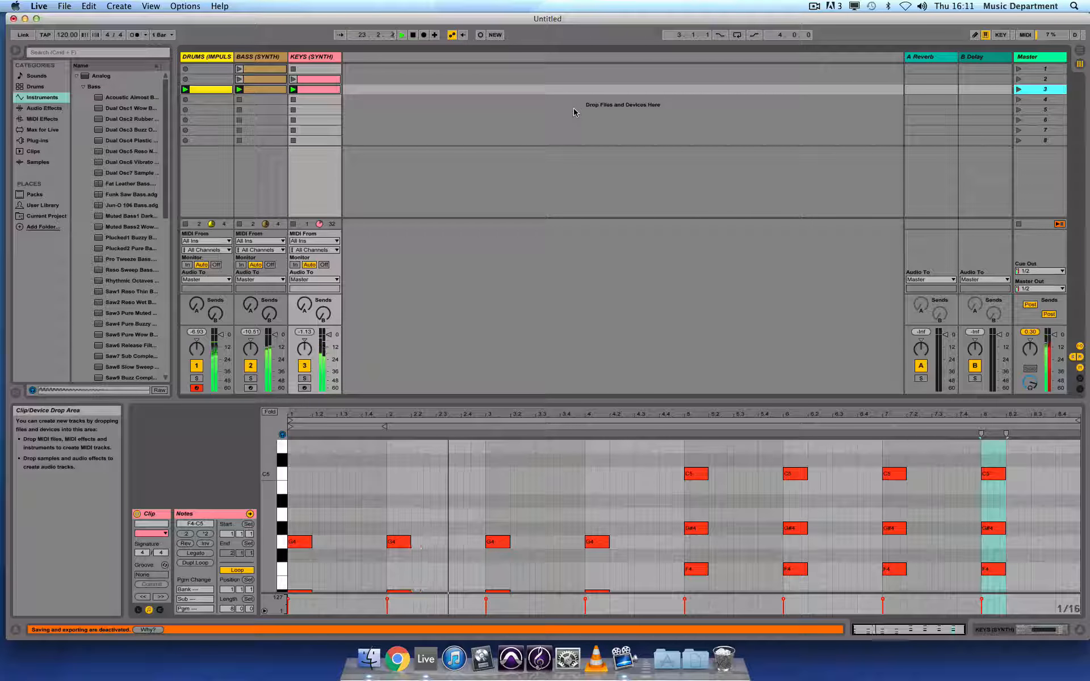
pyautogui.click(414, 36)
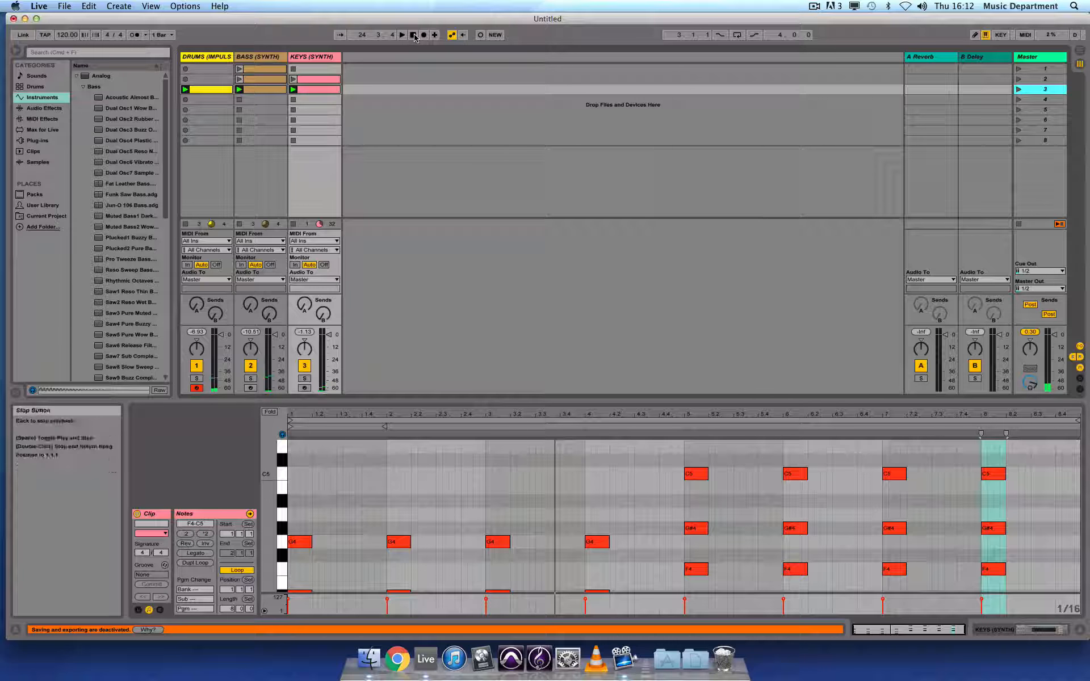
pyautogui.click(413, 35)
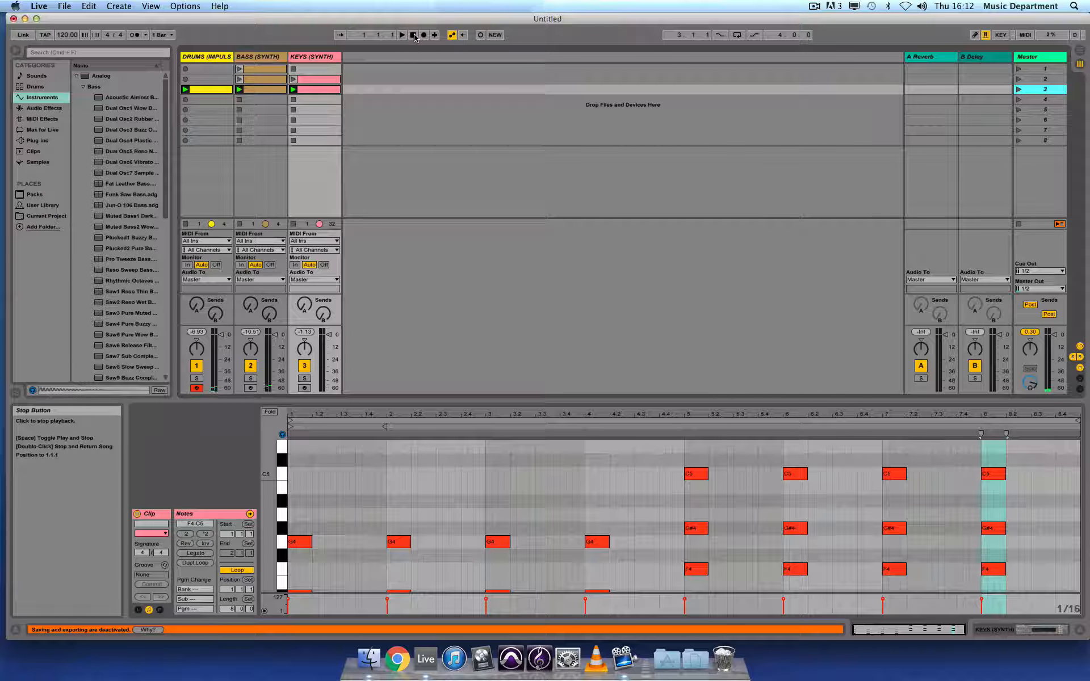
# Stop the clips on the keys, bass and drum tracks.
pyautogui.click(293, 226)
pyautogui.click(239, 224)
pyautogui.click(185, 224)
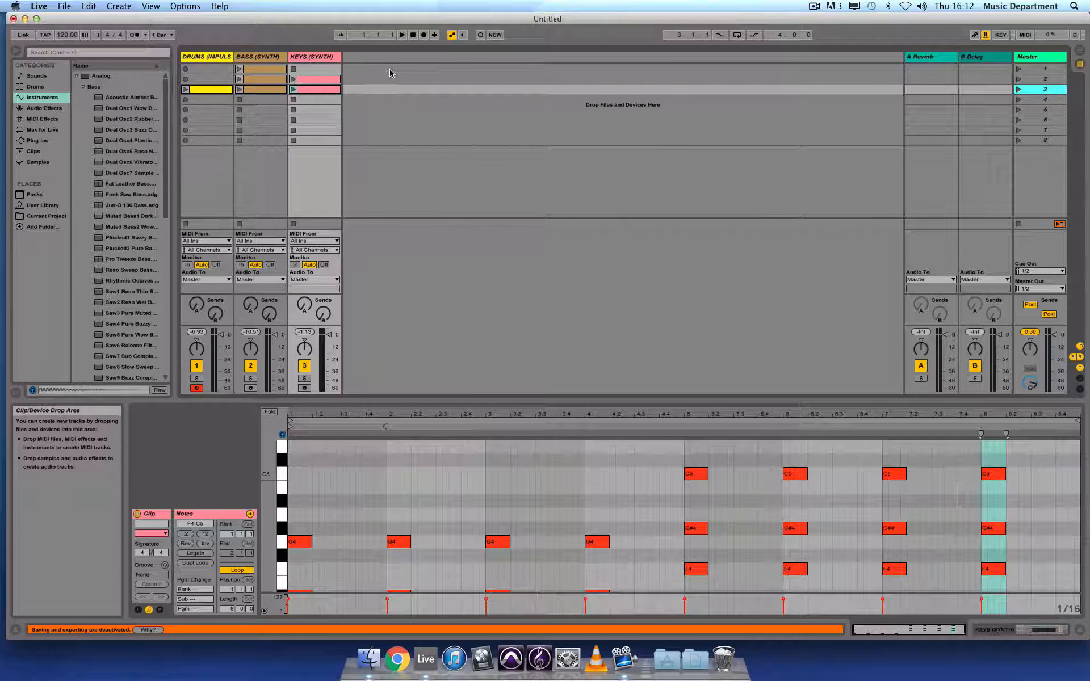
# Enable arrangement recording and launch scenes 1, 2, 3, 2 and 3 in turn to record a song structure.
pyautogui.click(424, 35)
pyautogui.click(1019, 70)
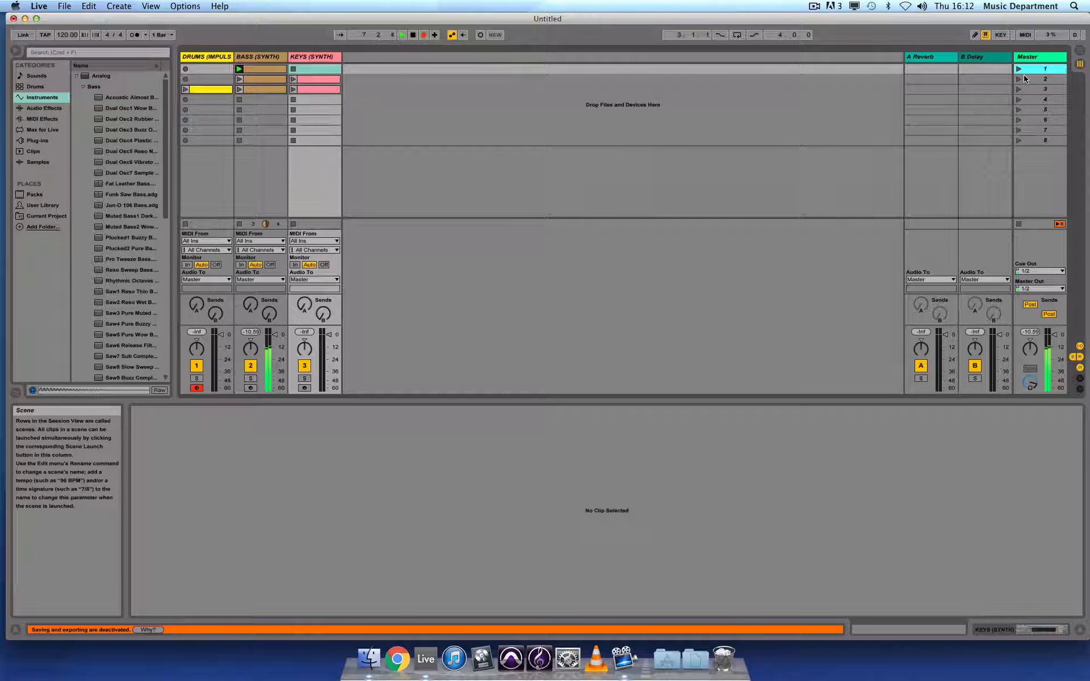
pyautogui.click(1025, 79)
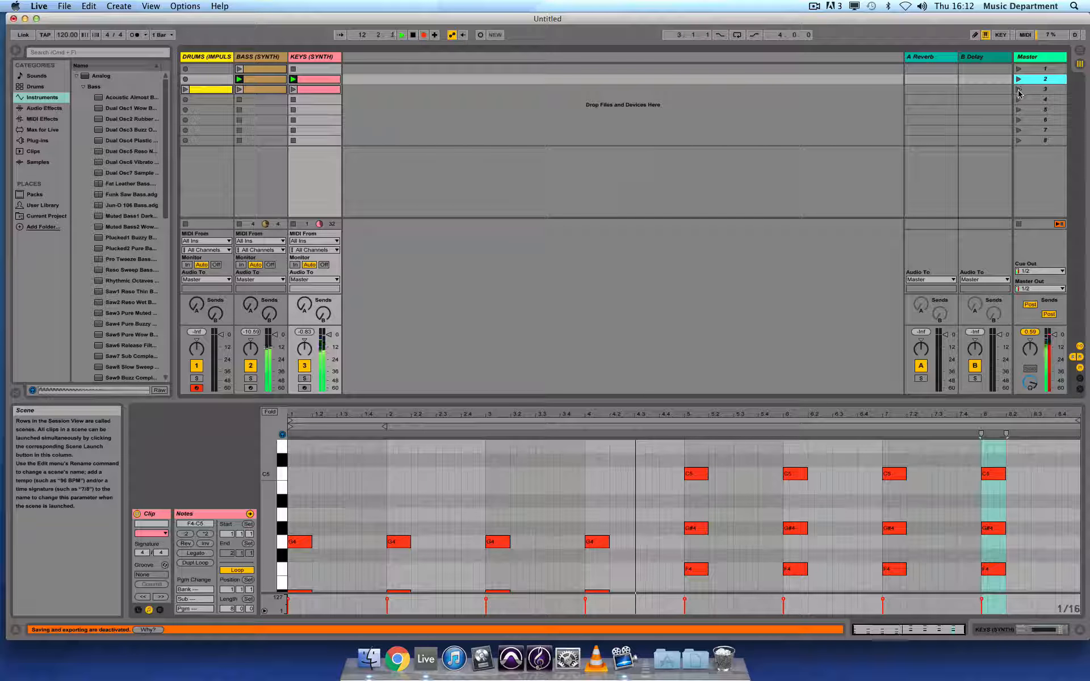
pyautogui.click(1018, 90)
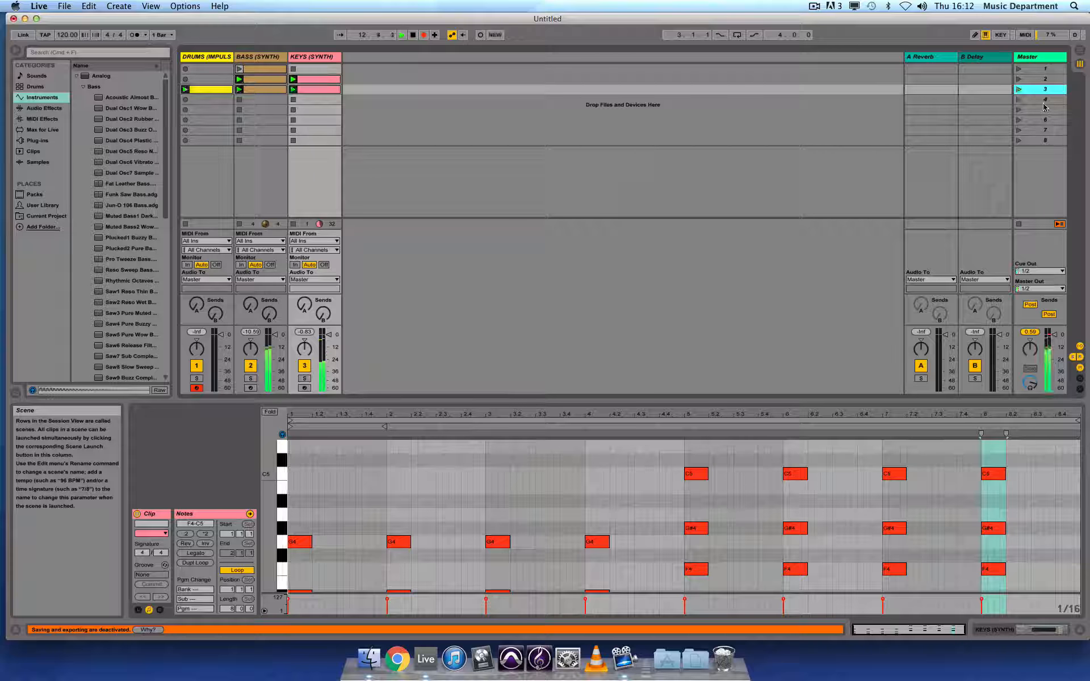
pyautogui.click(1019, 80)
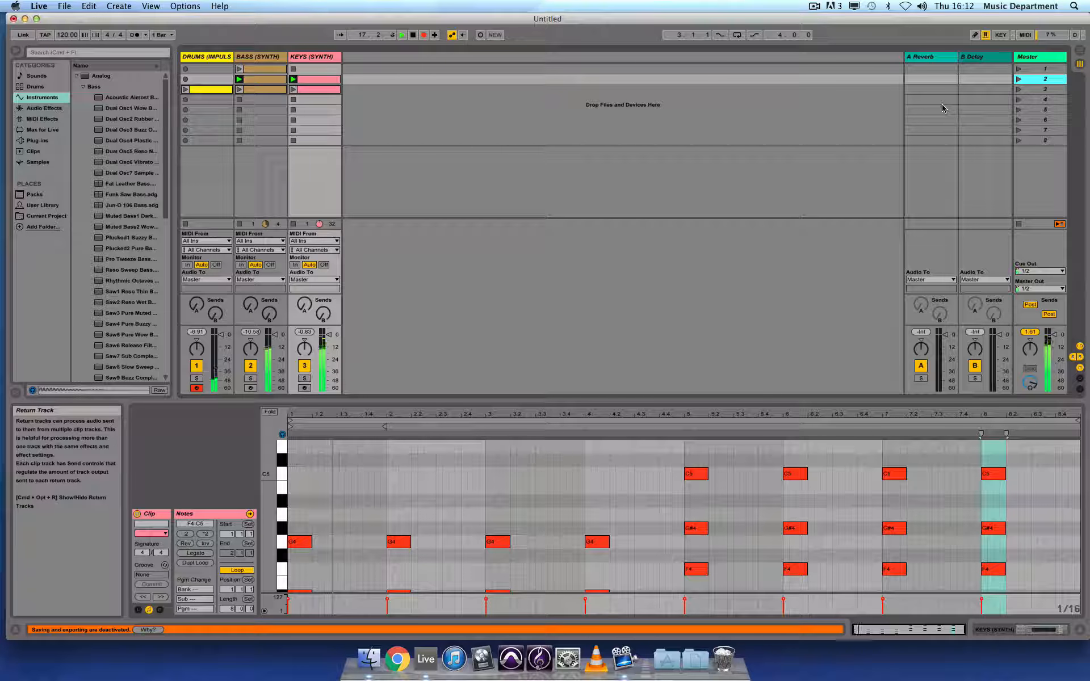
pyautogui.click(1019, 90)
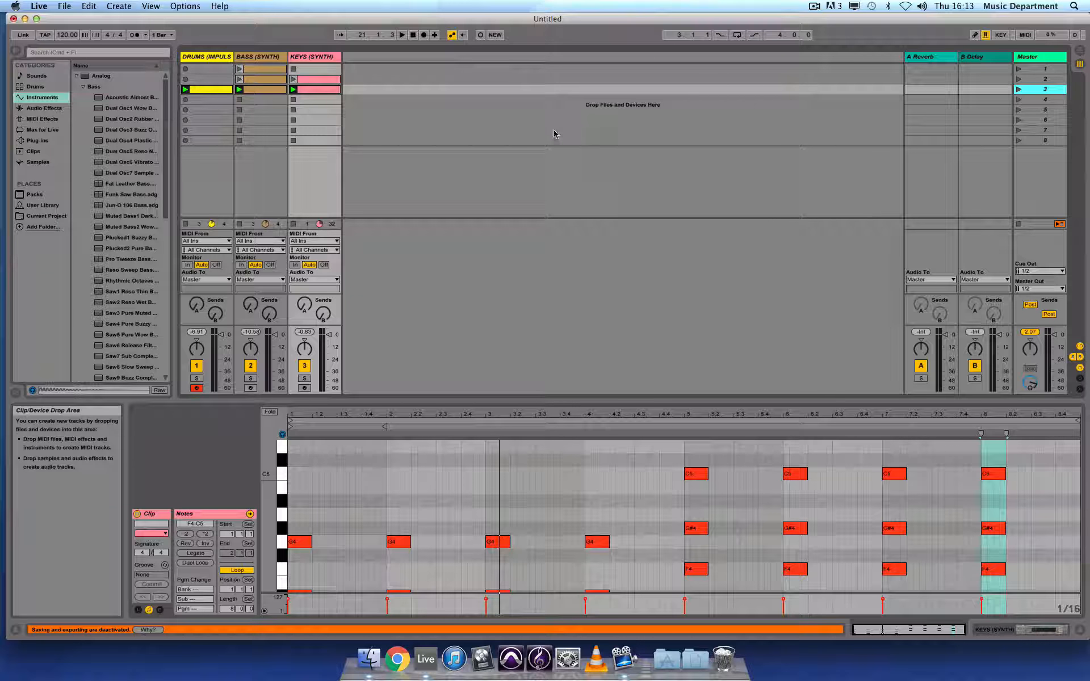
# Switch to the arrangement view and return playback to the recorded arrangement.
pyautogui.click(1081, 52)
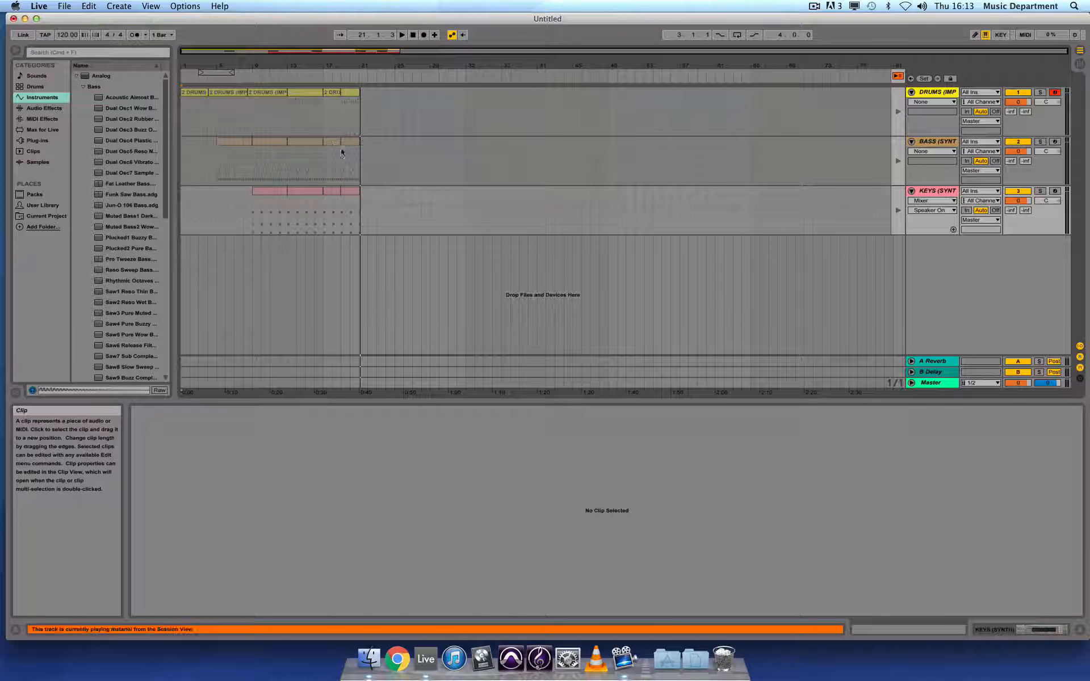
pyautogui.click(898, 77)
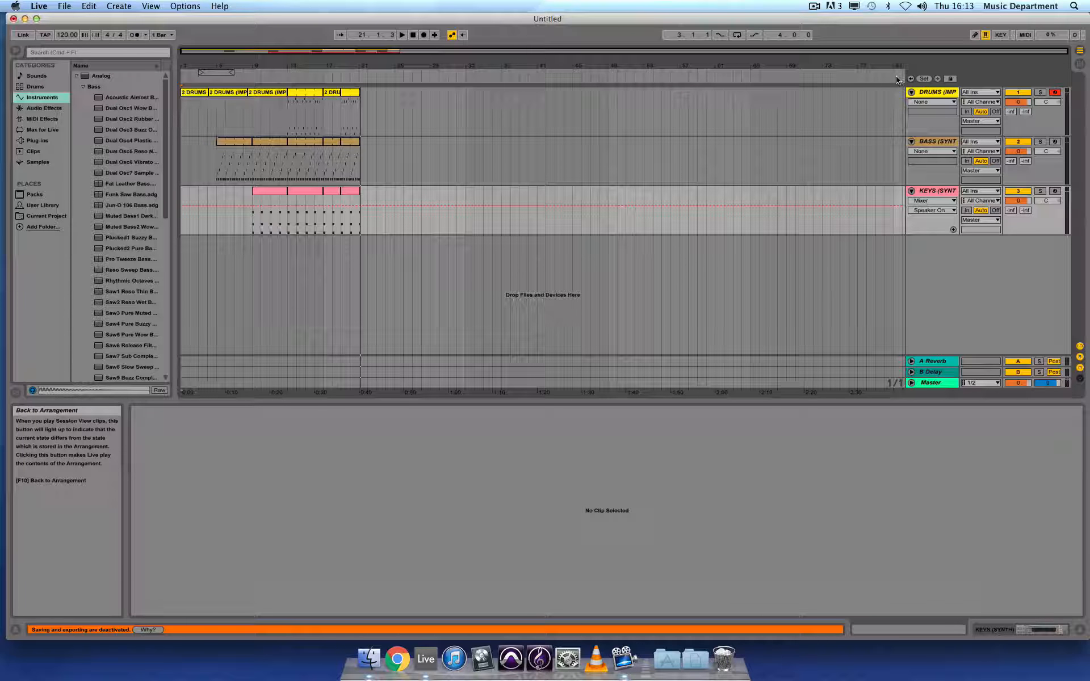
# Inspect the recorded keys, bass and drum clips in the arrangement.
pyautogui.click(265, 198)
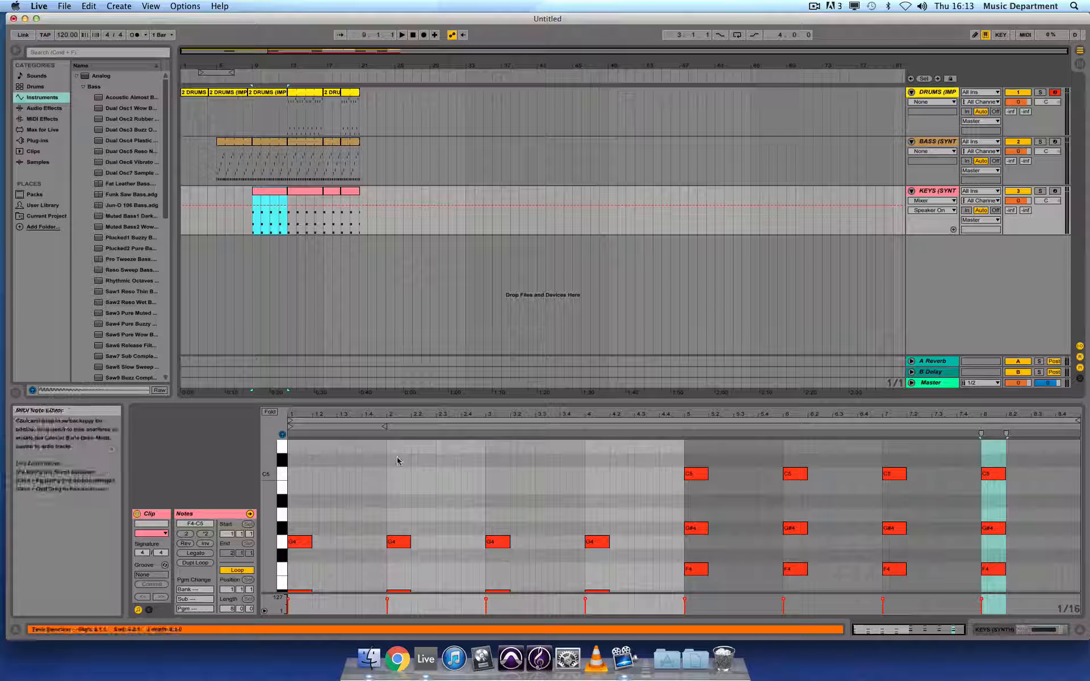
pyautogui.click(272, 144)
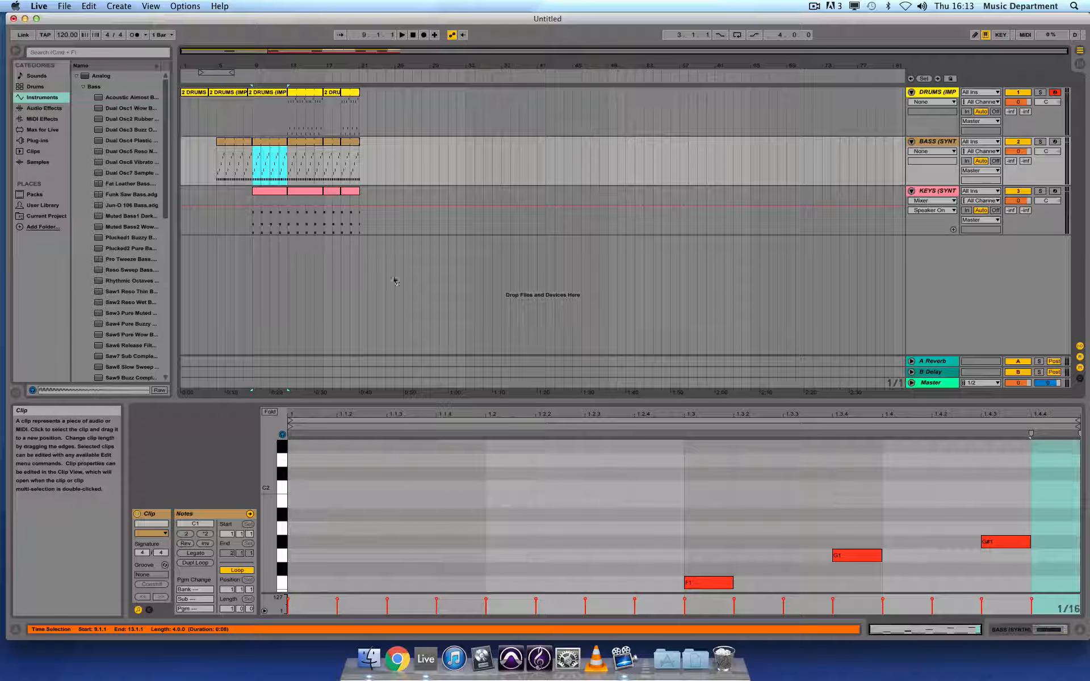
pyautogui.scroll(-4, 420, 456)
pyautogui.click(310, 104)
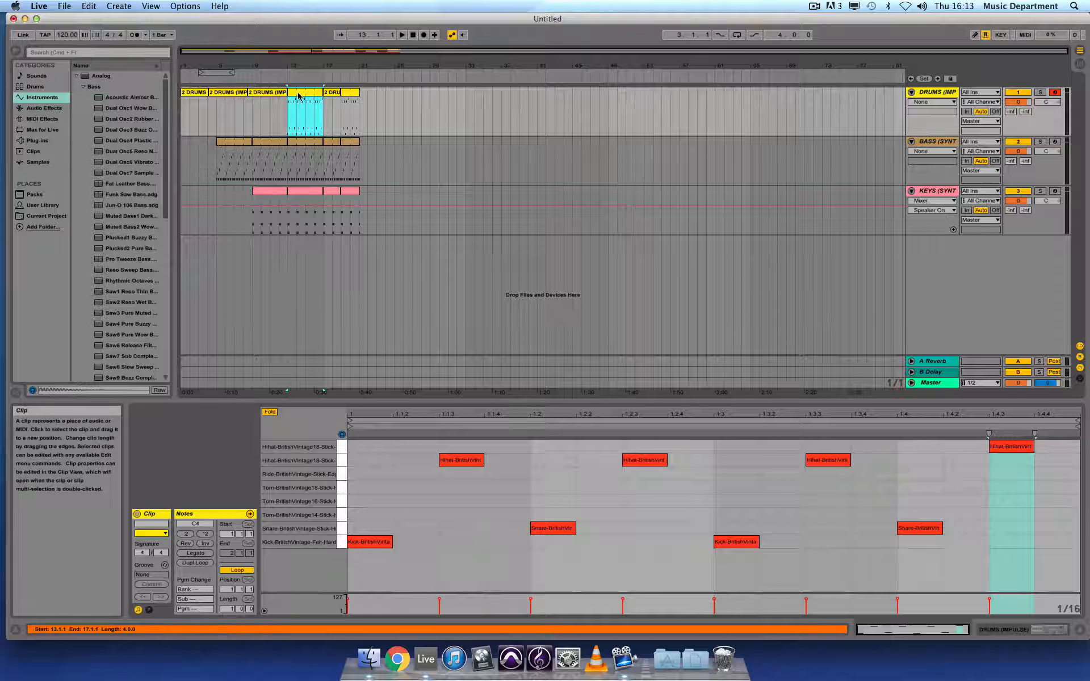
pyautogui.moveTo(310, 105)
pyautogui.mouseDown()
pyautogui.moveTo(396, 97)
pyautogui.moveTo(306, 98)
pyautogui.mouseUp()
# Add an EQ Three audio effect to the drums track.
pyautogui.click(44, 107)
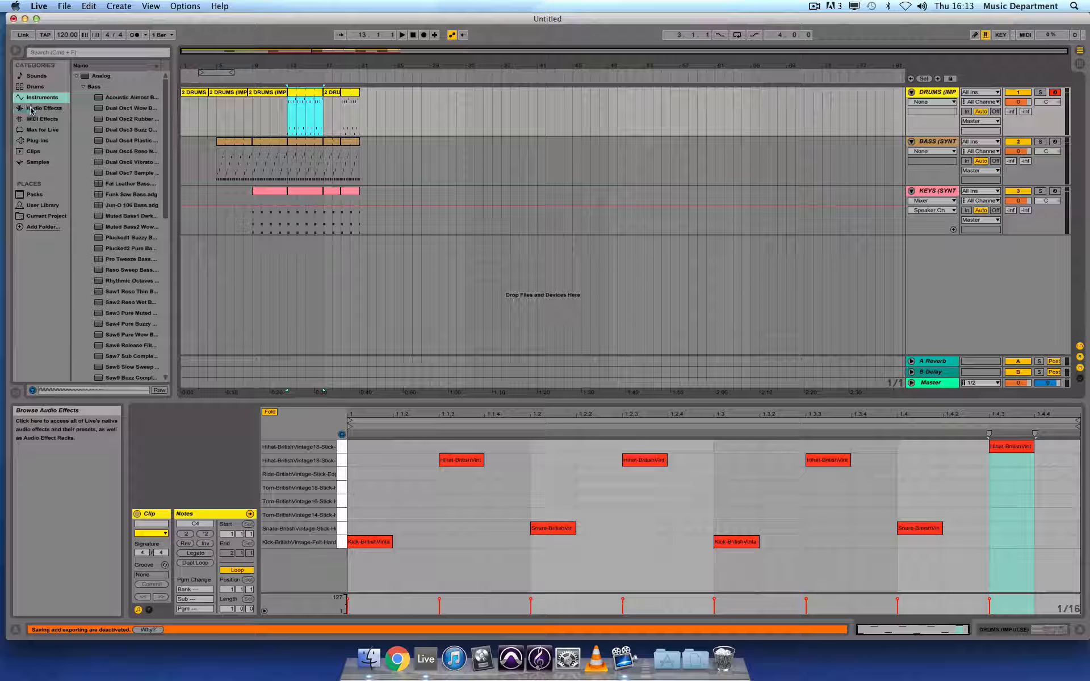
pyautogui.click(108, 195)
pyautogui.moveTo(113, 195); pyautogui.dragTo(386, 117)
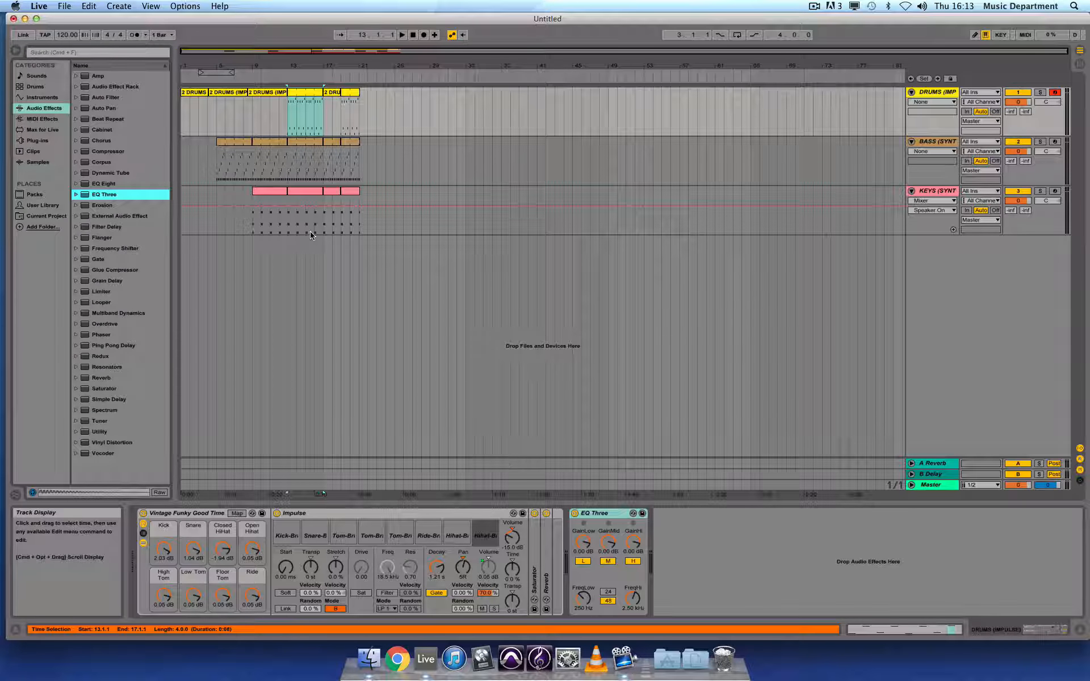